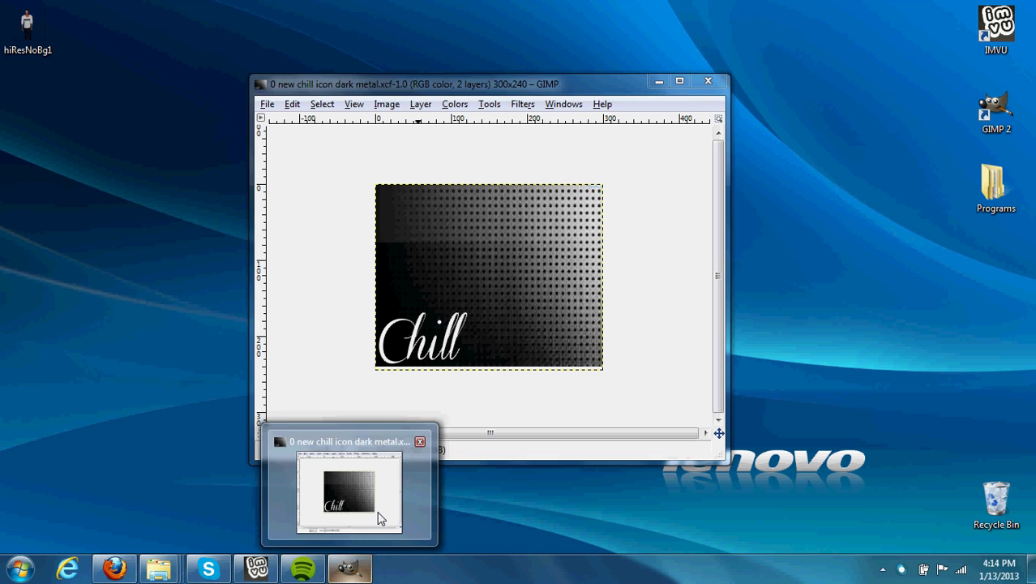
- Restore the GIMP windows showing the 300×240 Chill image with its tool and layer panels
left_click(378, 513)
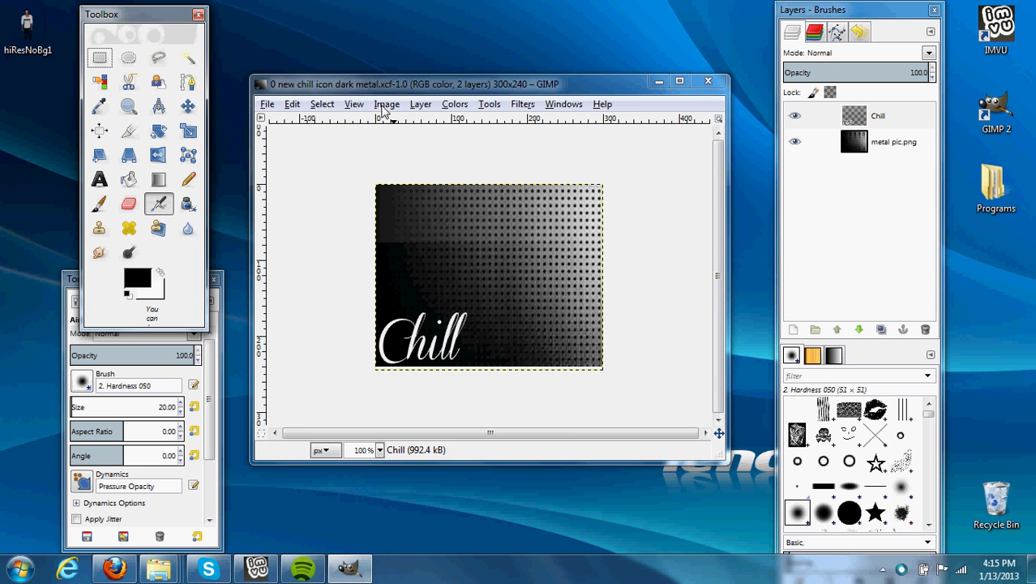
- Cancel Scale Image so the image stays 300×240, and select the metal pic.png layer
left_click(386, 106)
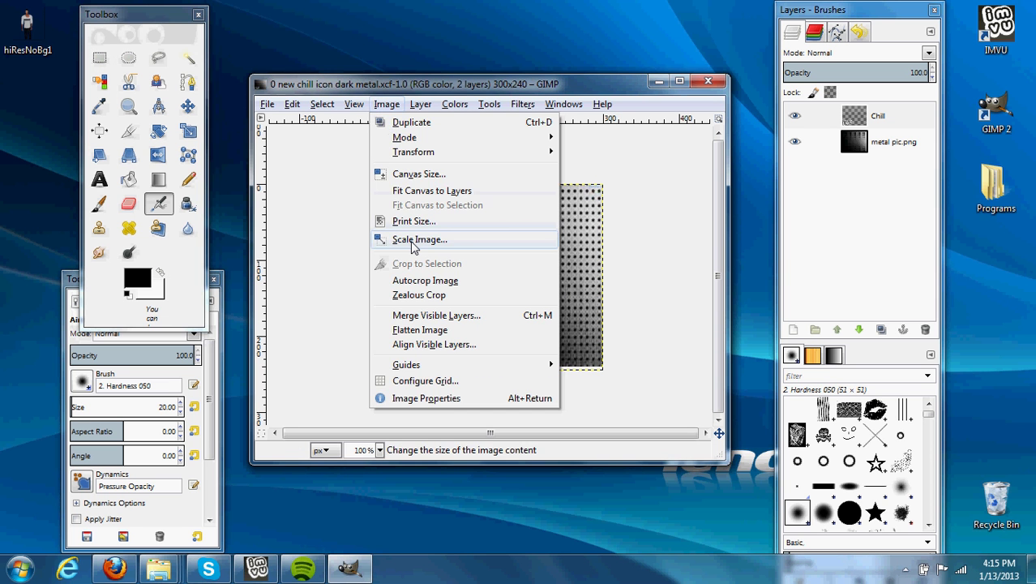
left_click(415, 240)
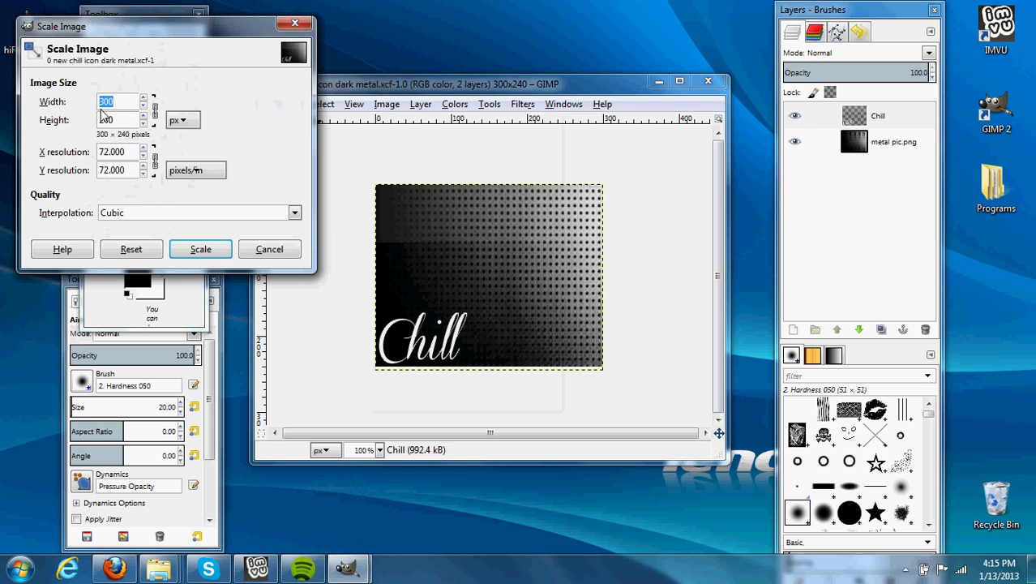
left_click(274, 248)
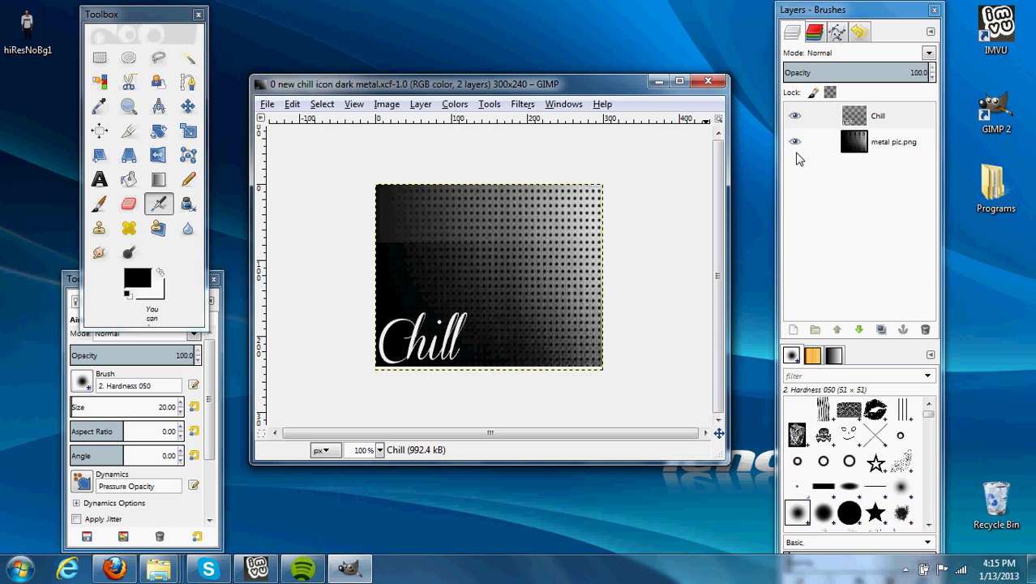
left_click(810, 144)
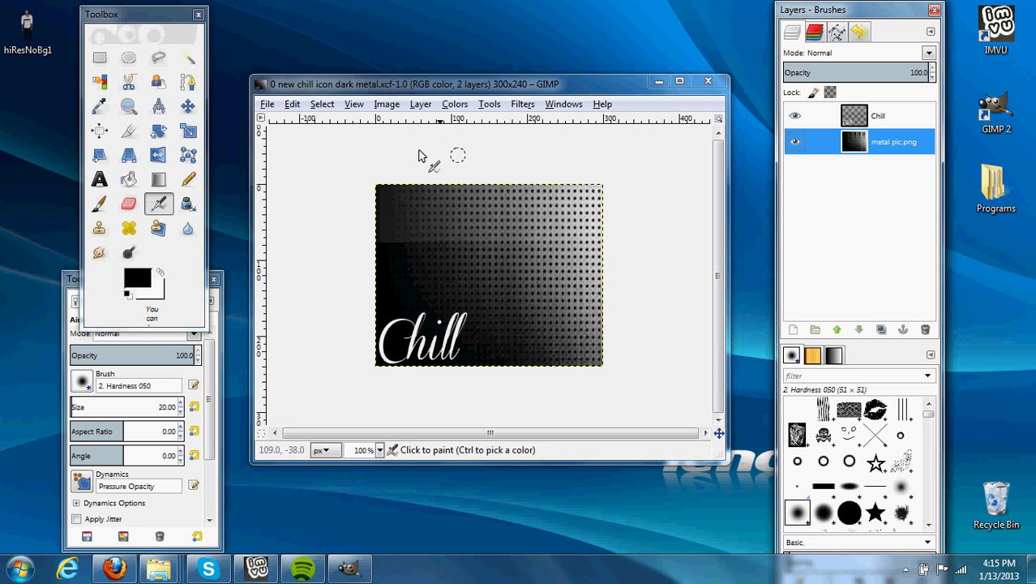
- Open hiResNoBg1.png from the Desktop as a new layer
left_click(267, 105)
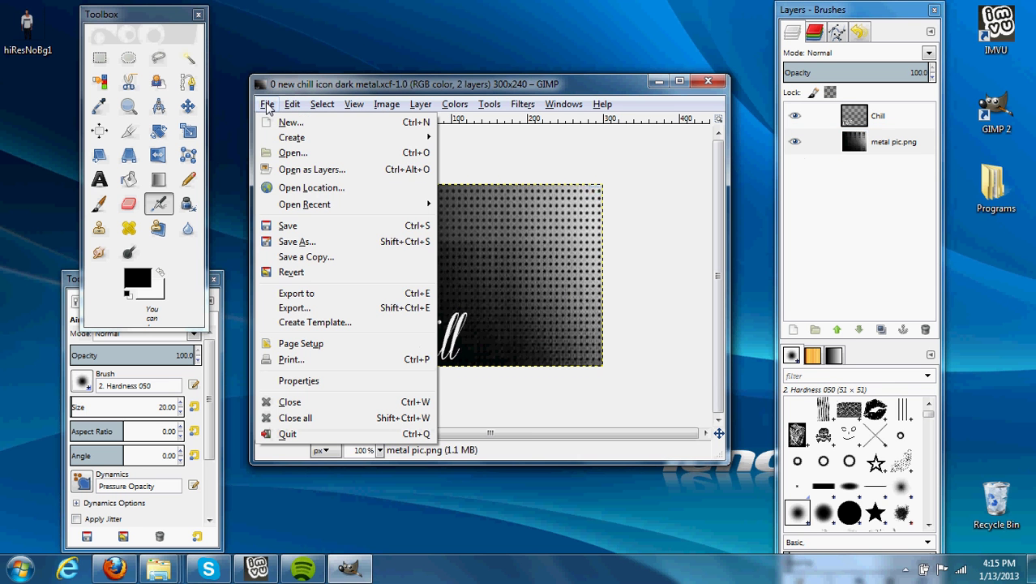
left_click(297, 171)
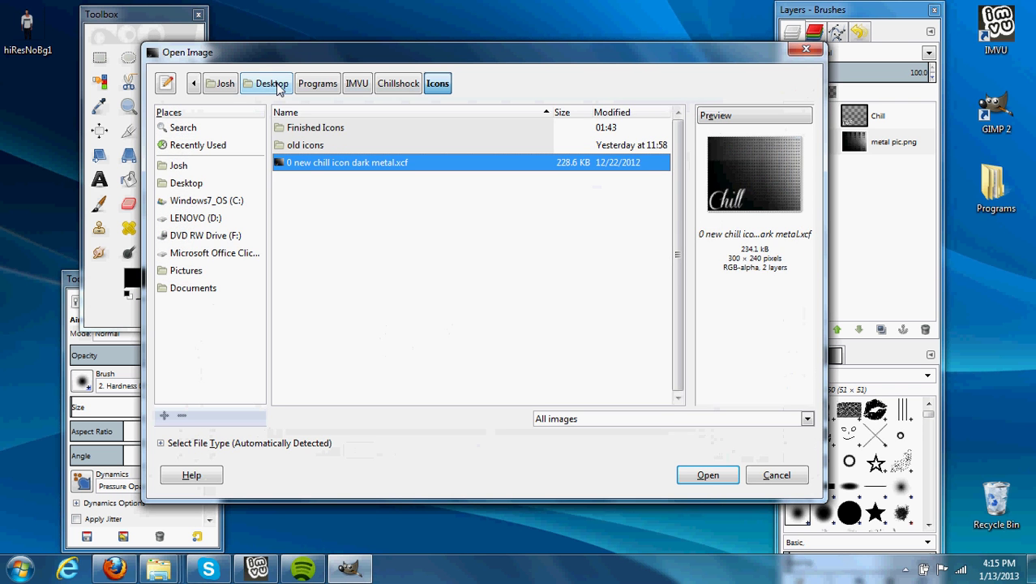
left_click(275, 85)
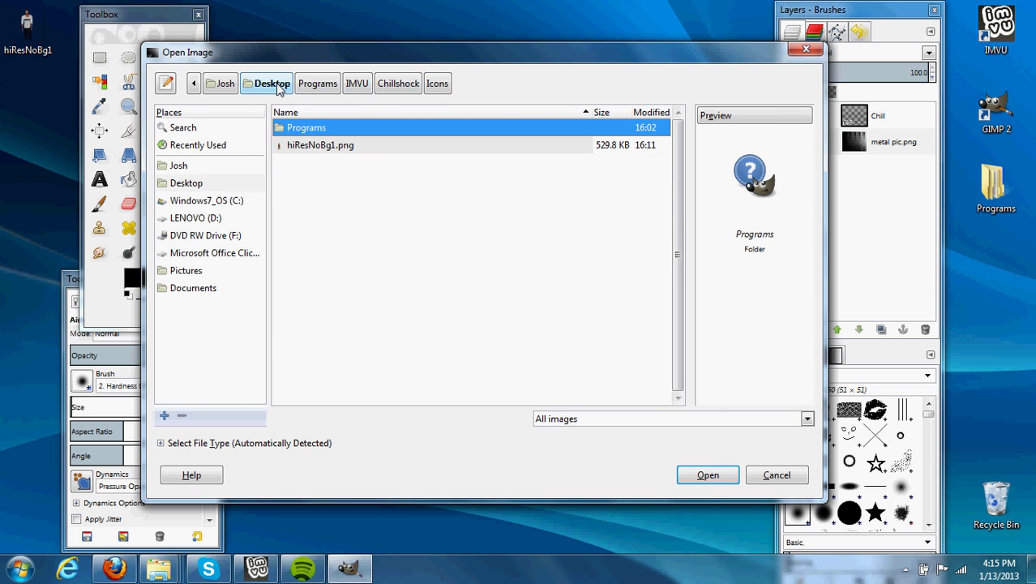
double_click(308, 150)
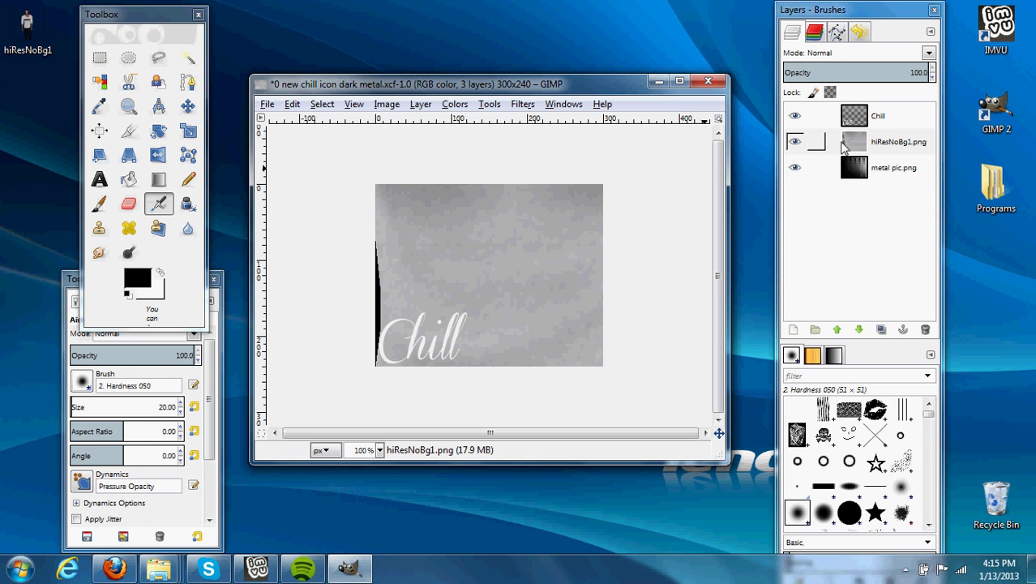
- Scale the hiResNoBg1.png layer to 1000 × 1000 pixels
right_click(851, 146)
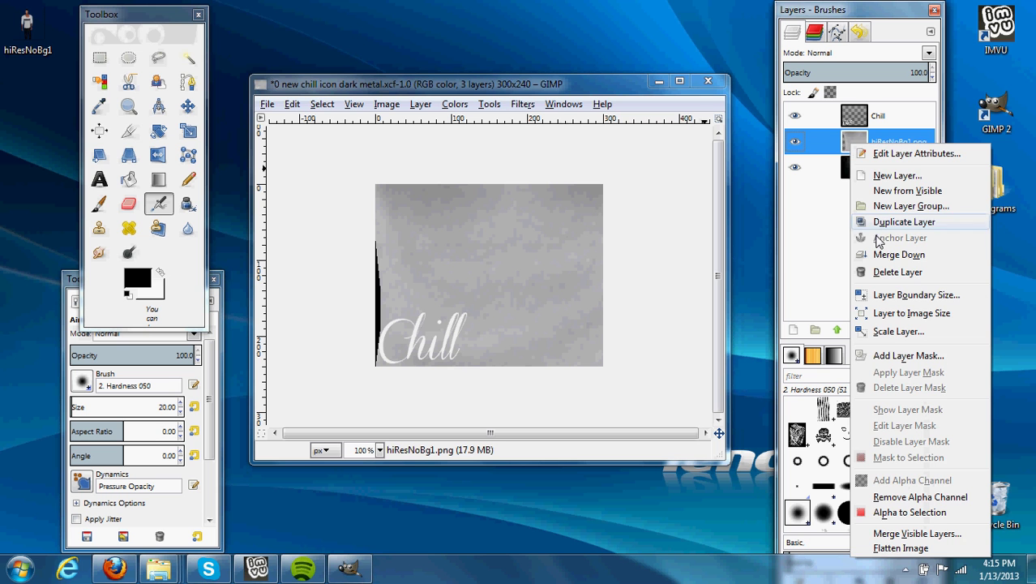
left_click(894, 332)
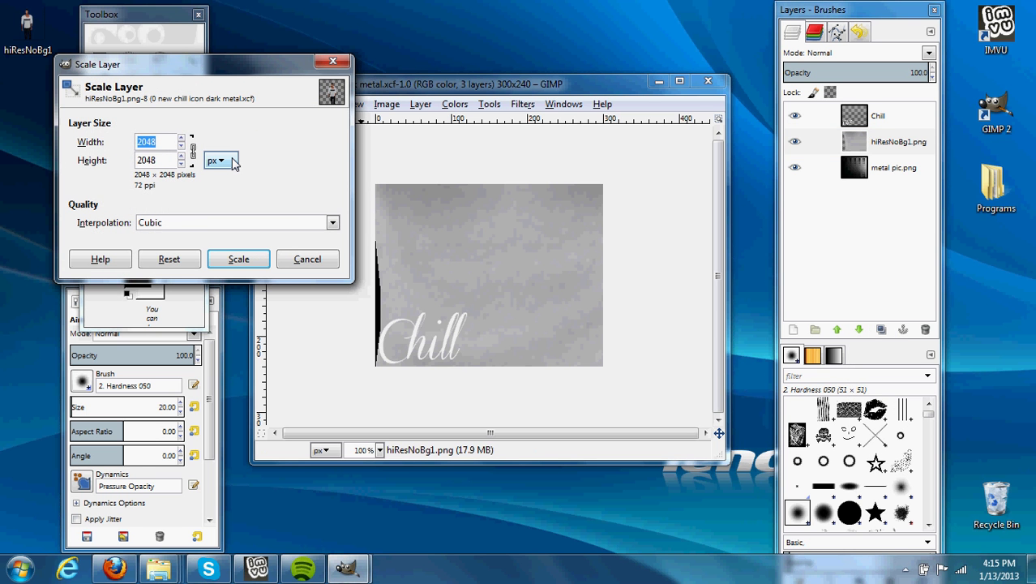
type("1000")
key("Return")
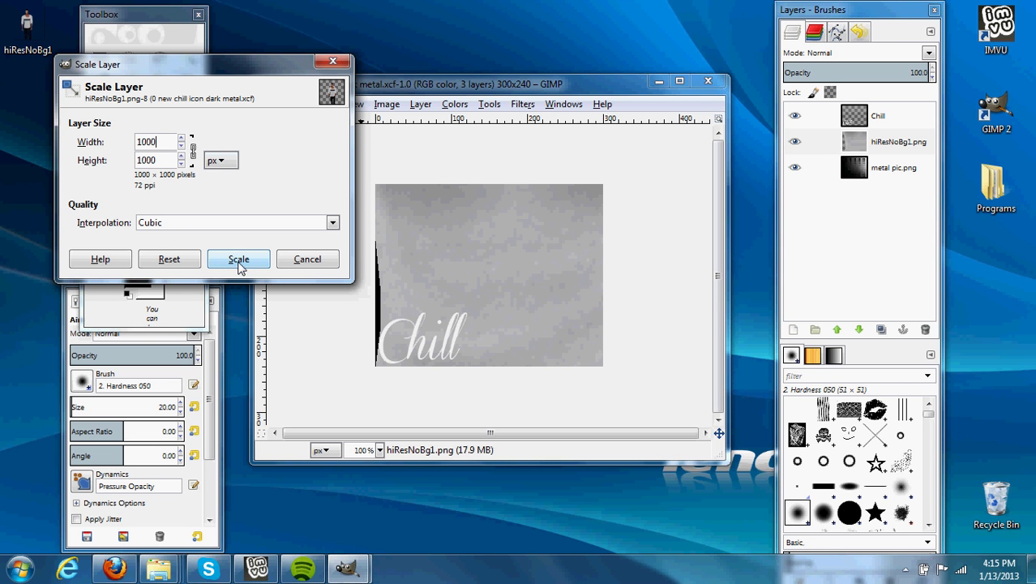
left_click(239, 263)
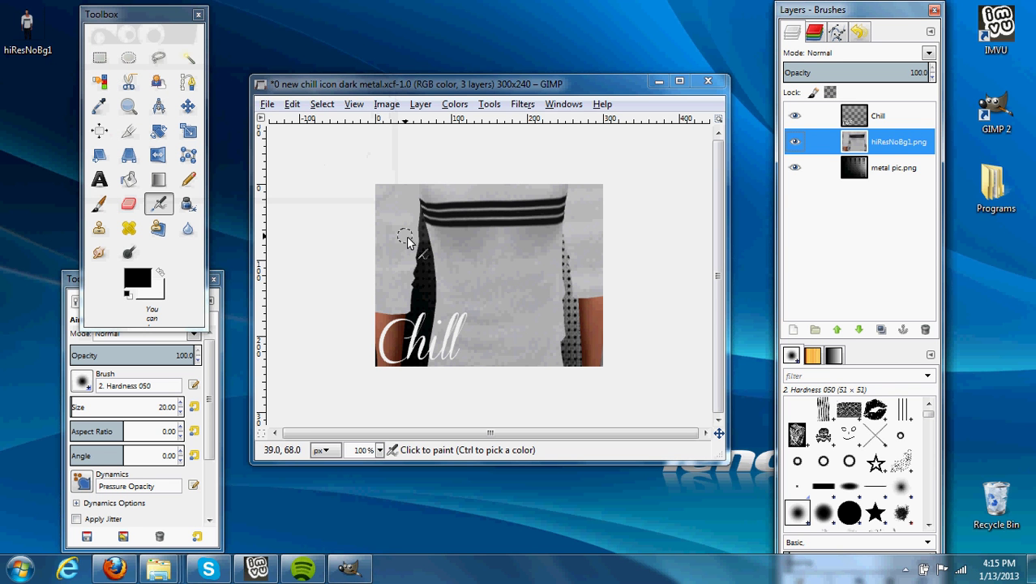
- With the Move tool, lower the avatar layer to show the face, then add a copy shifted to the chest
left_click(188, 106)
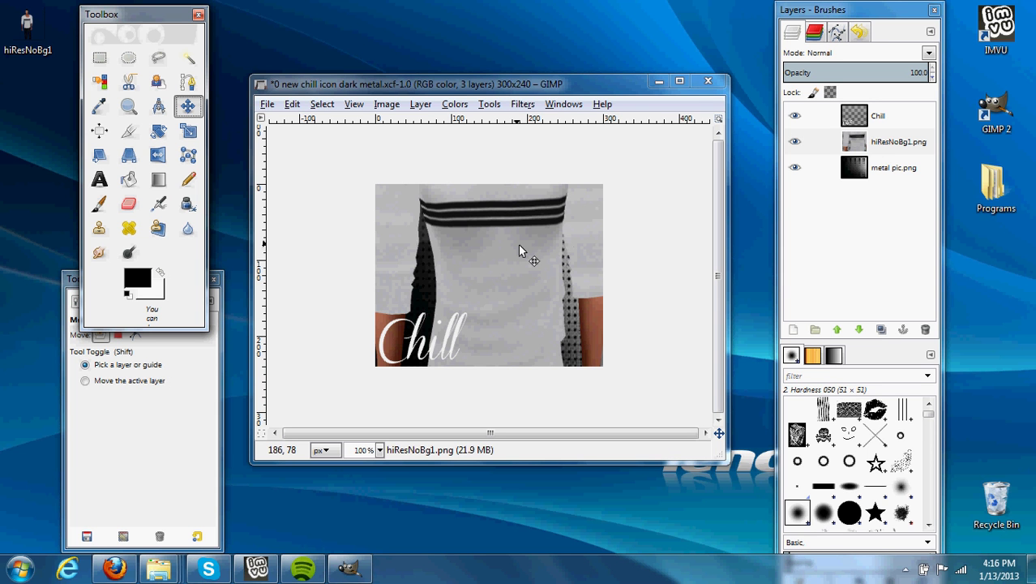
left_click_drag(520, 241, 526, 417)
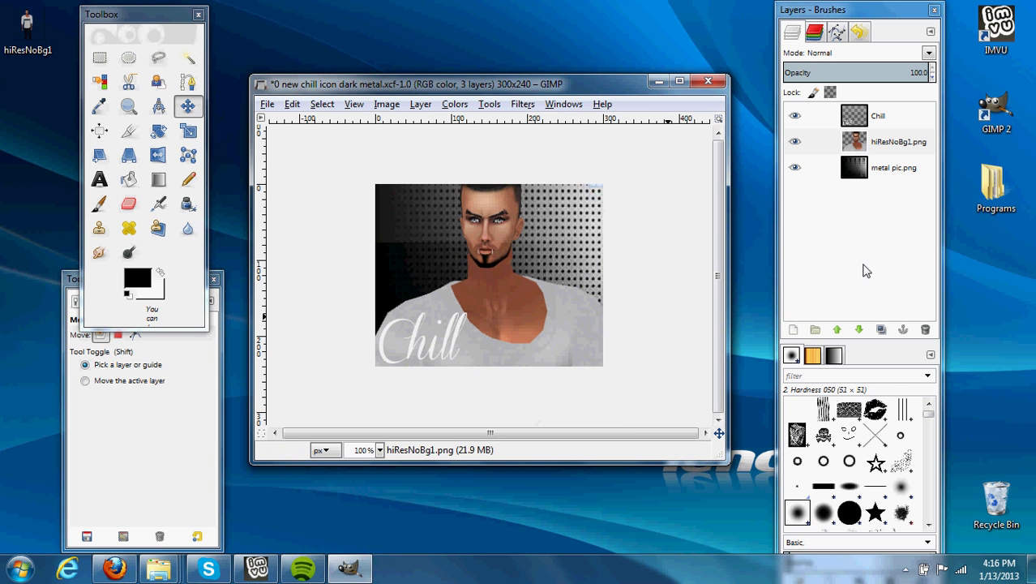
left_click(888, 331)
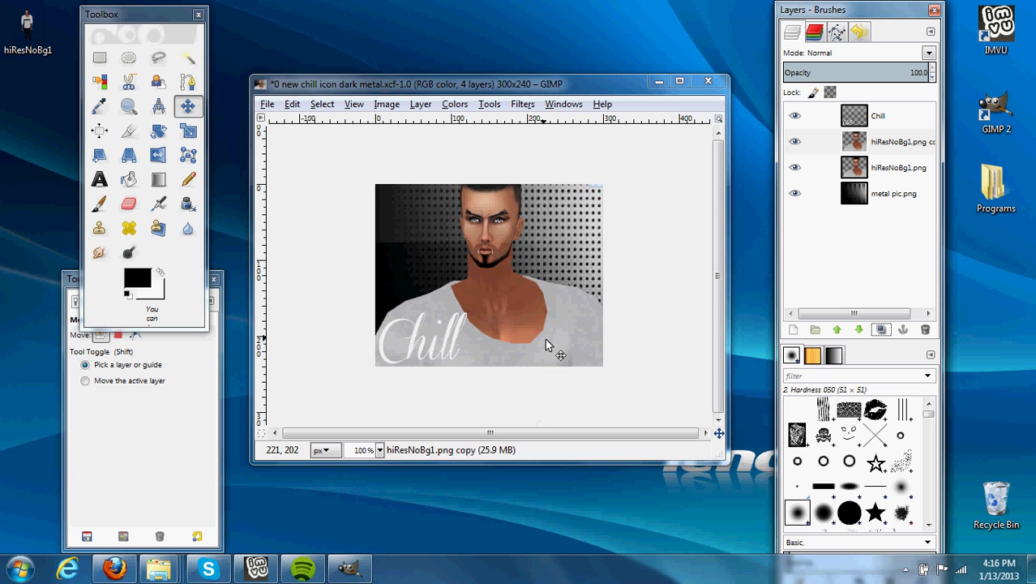
left_click_drag(546, 345, 543, 282)
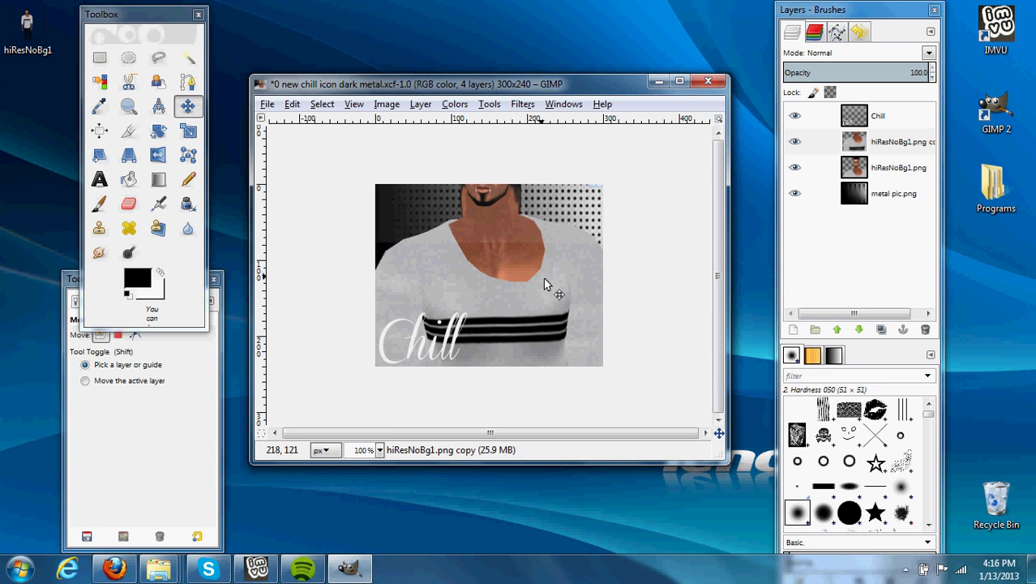
- Add three more avatar copies, each shifted up to show lower shirt and waist
left_click(884, 331)
left_click_drag(543, 312, 537, 253)
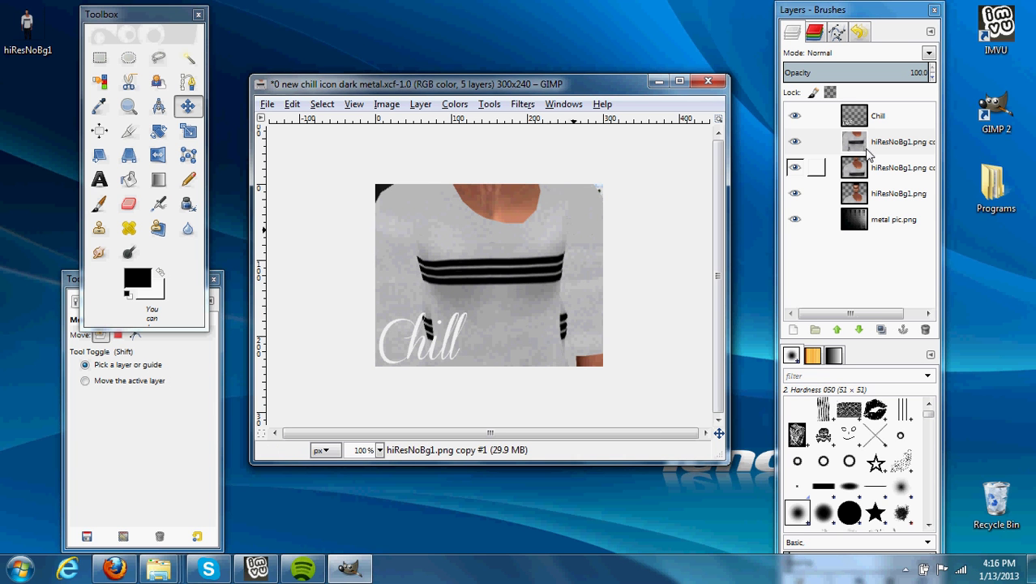
left_click(881, 330)
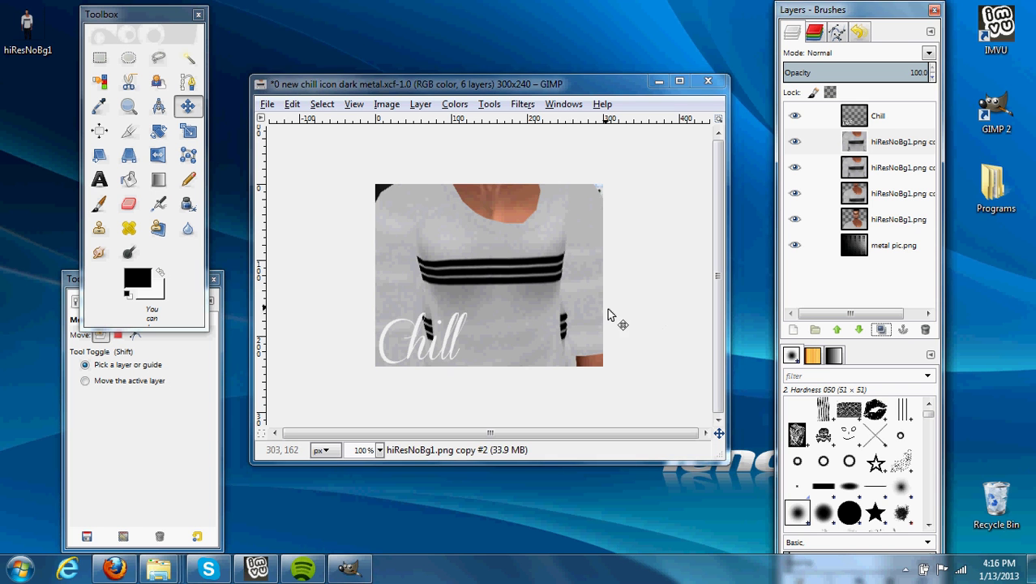
left_click_drag(498, 329, 495, 272)
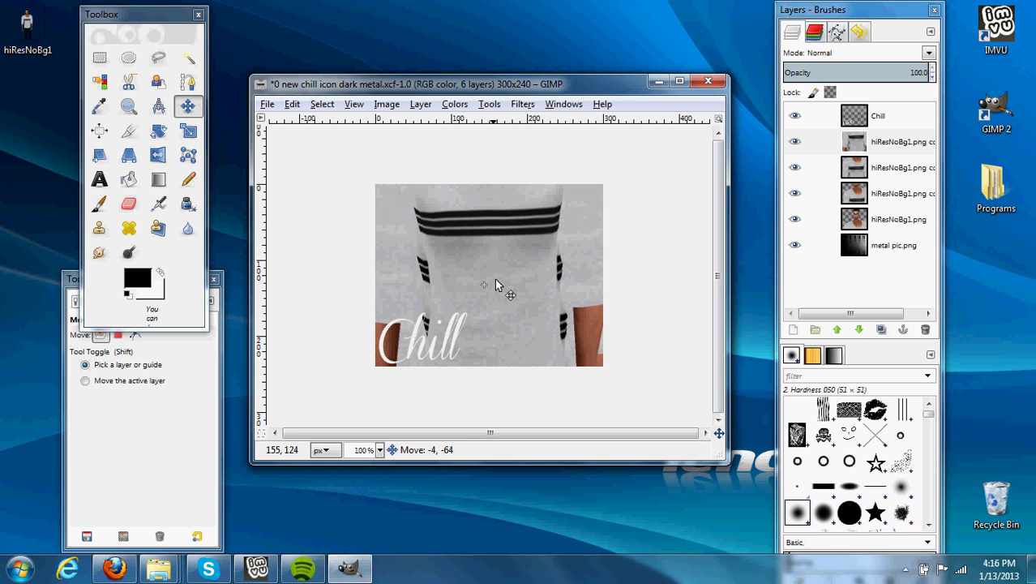
left_click(881, 330)
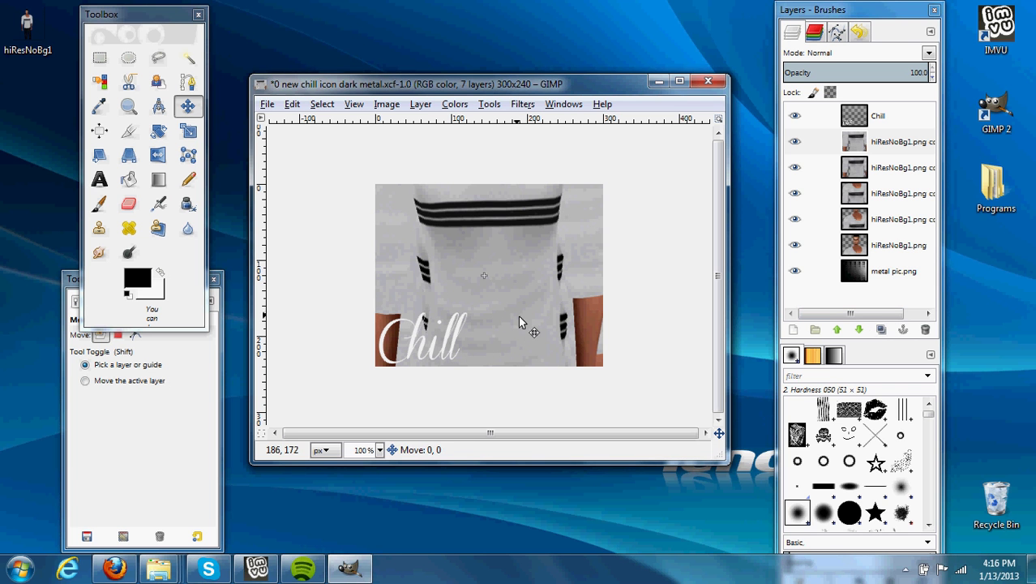
left_click_drag(518, 315, 517, 262)
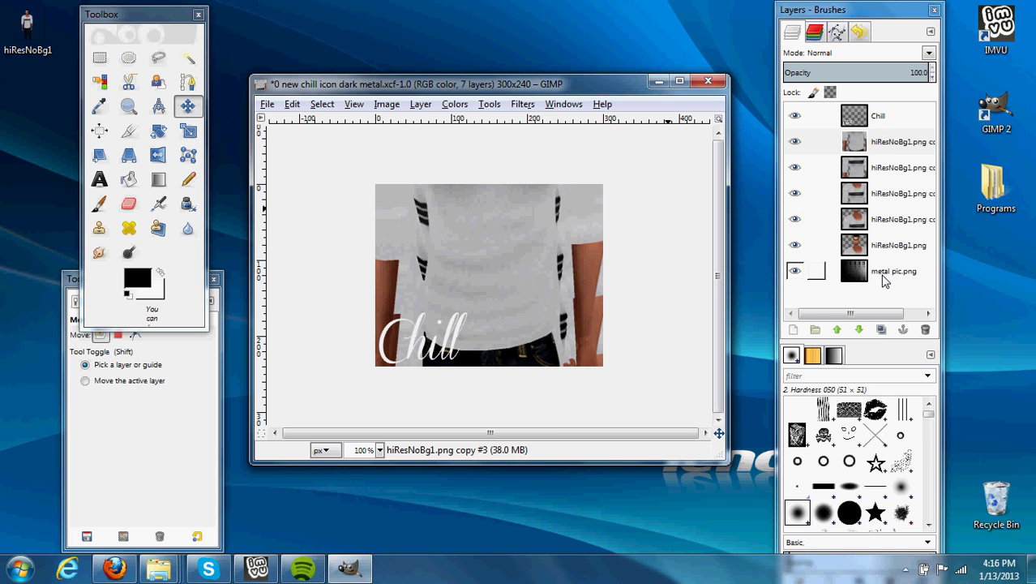
- Select metal pic.png and duplicate it
left_click(884, 279)
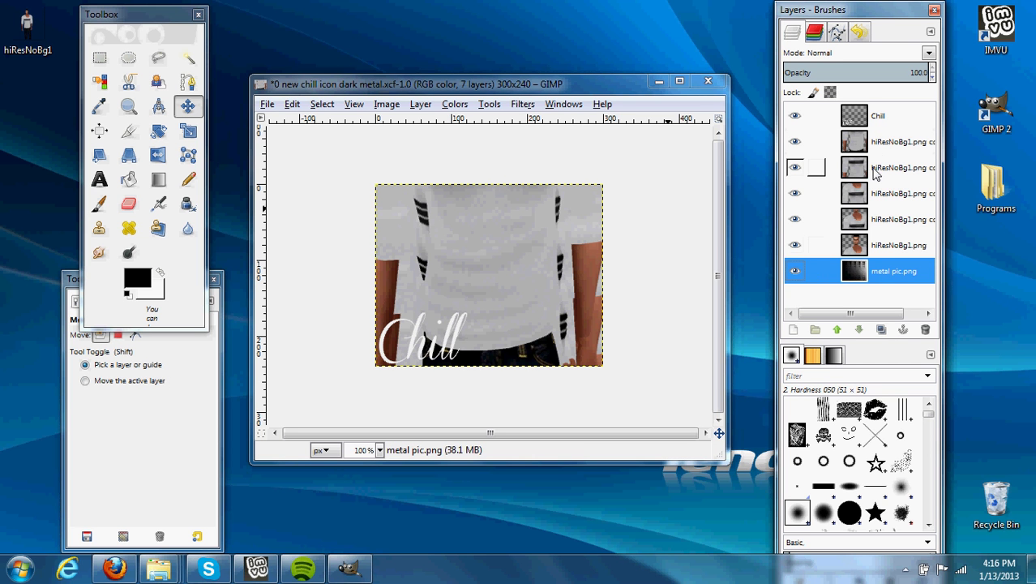
left_click(882, 330)
left_click(882, 330)
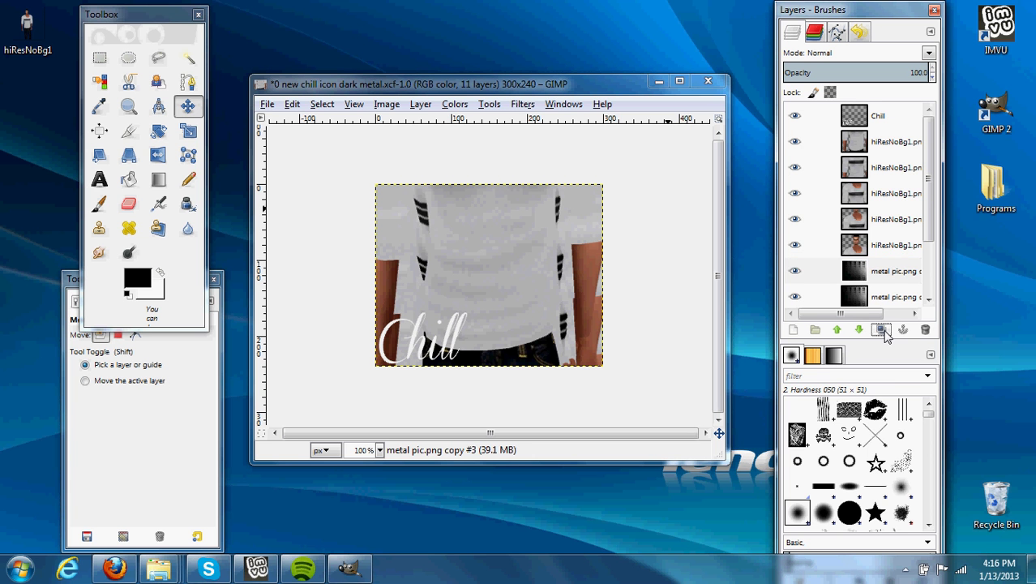
- Drag the metal copies in the Layers panel beneath the hiResNoBg1 screenshot layers
mouse_move(894, 277)
left_mouse_down()
mouse_move(863, 195)
mouse_move(898, 167)
mouse_move(927, 170)
left_mouse_up()
left_click_drag(815, 266, 897, 191)
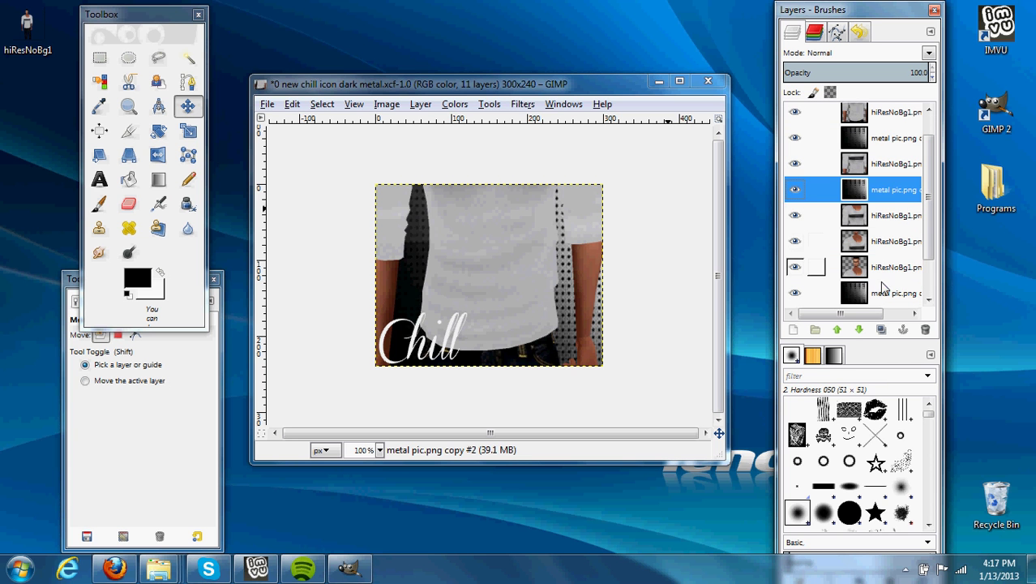
left_click_drag(884, 292, 895, 241)
scroll(924, 235, "down", 2)
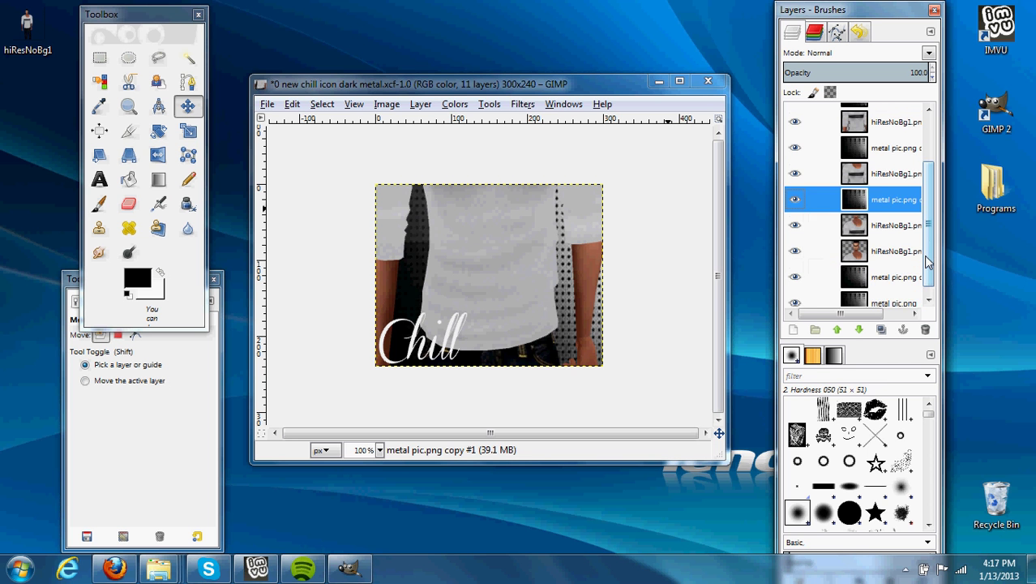
left_click_drag(889, 276, 871, 257)
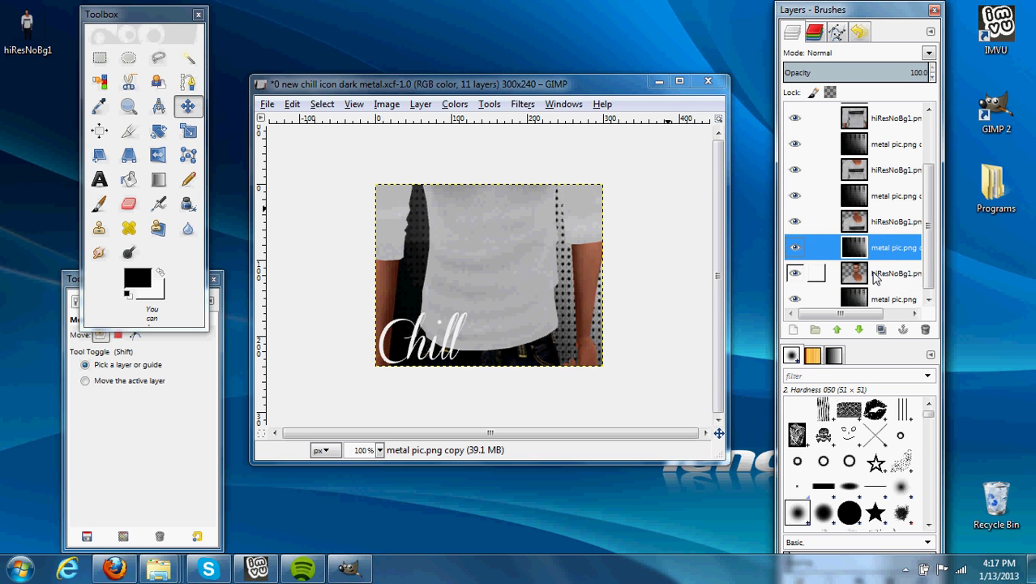
- Merge Down each of the five hiResNoBg1 layers into the metal layer beneath it
right_click(876, 278)
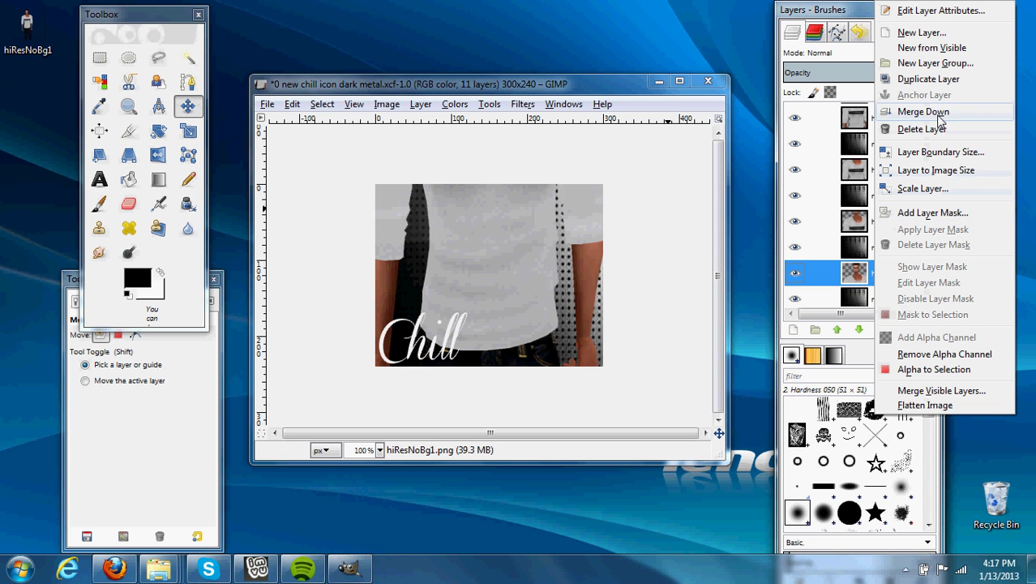
left_click(924, 111)
left_click(878, 241)
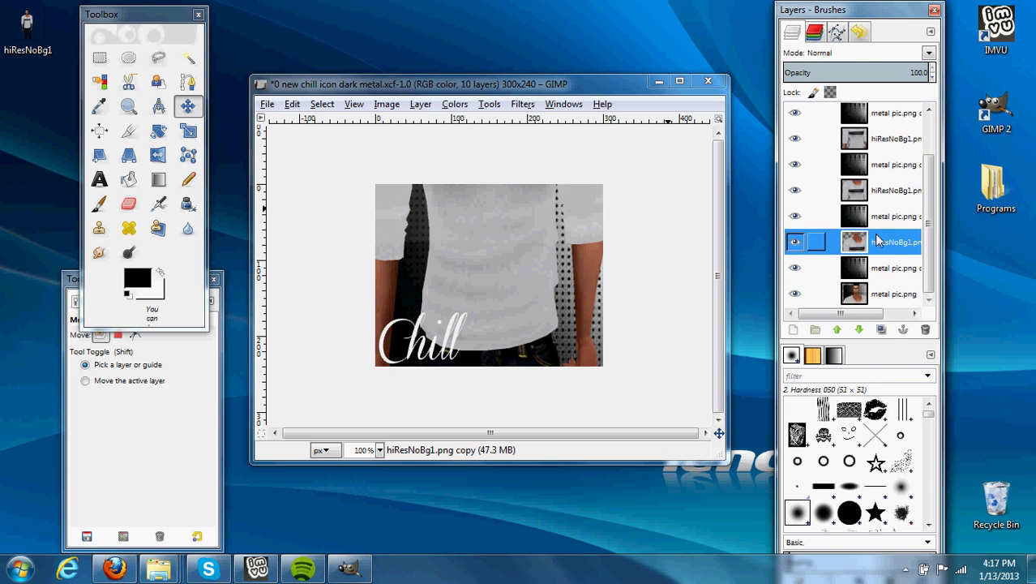
right_click(878, 241)
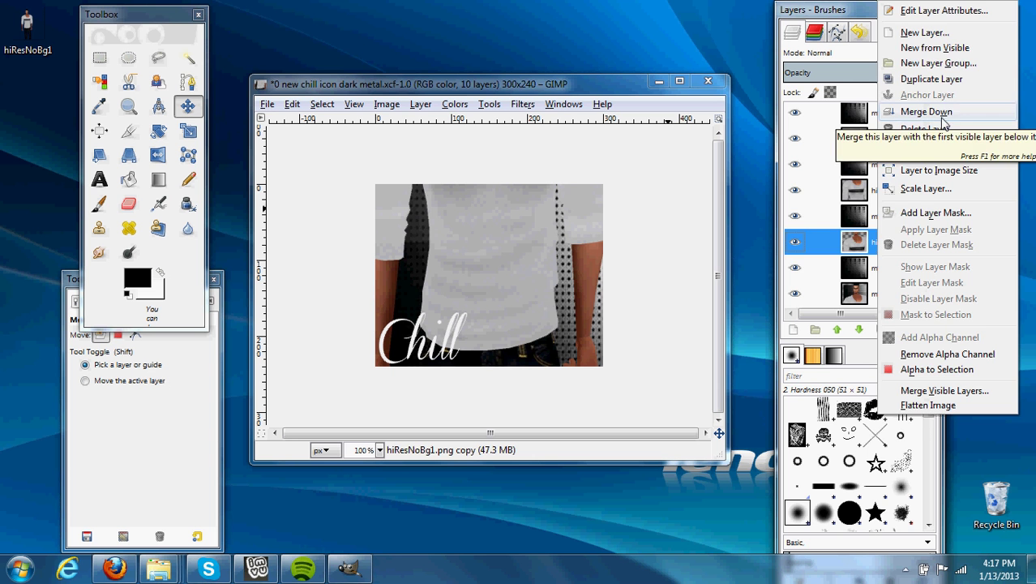
left_click(932, 112)
left_click(882, 217)
right_click(882, 217)
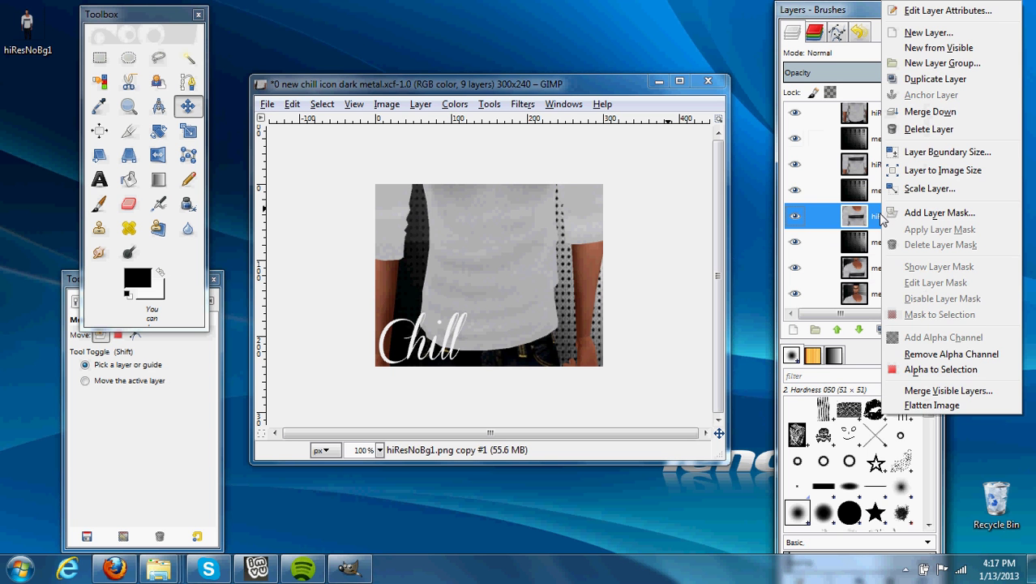
left_click(955, 114)
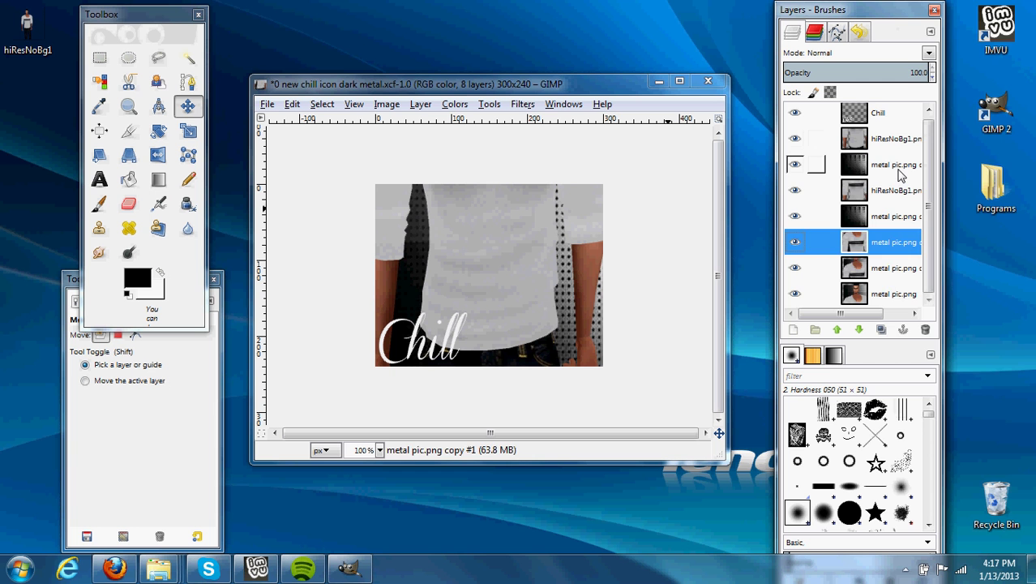
left_click(884, 193)
right_click(883, 193)
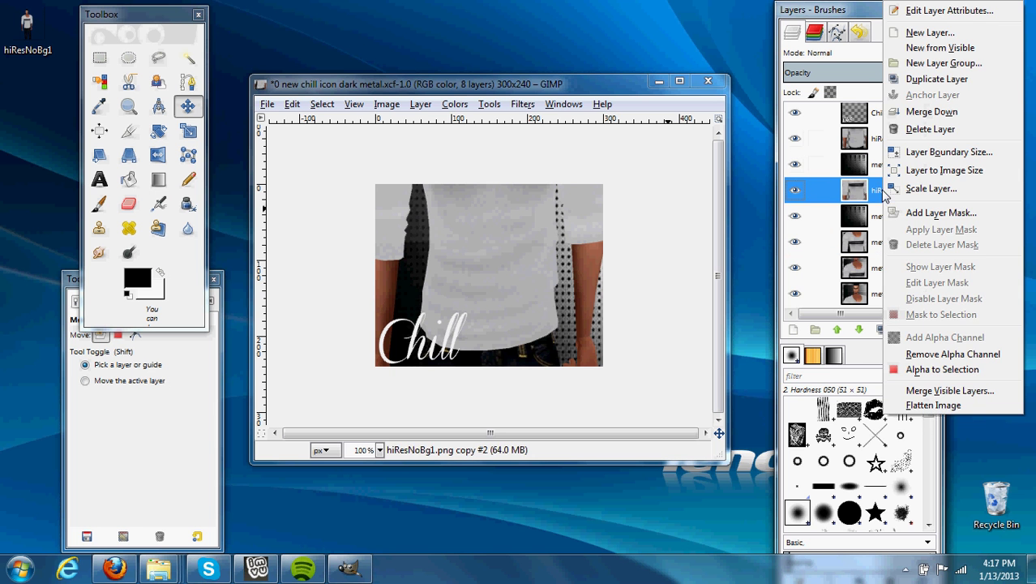
left_click(933, 111)
left_click(879, 148)
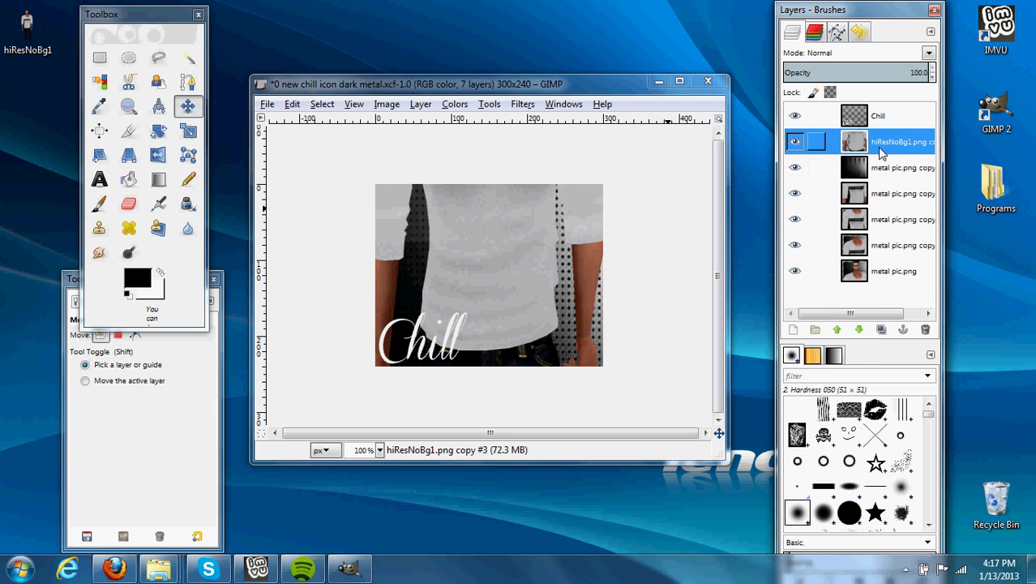
right_click(878, 148)
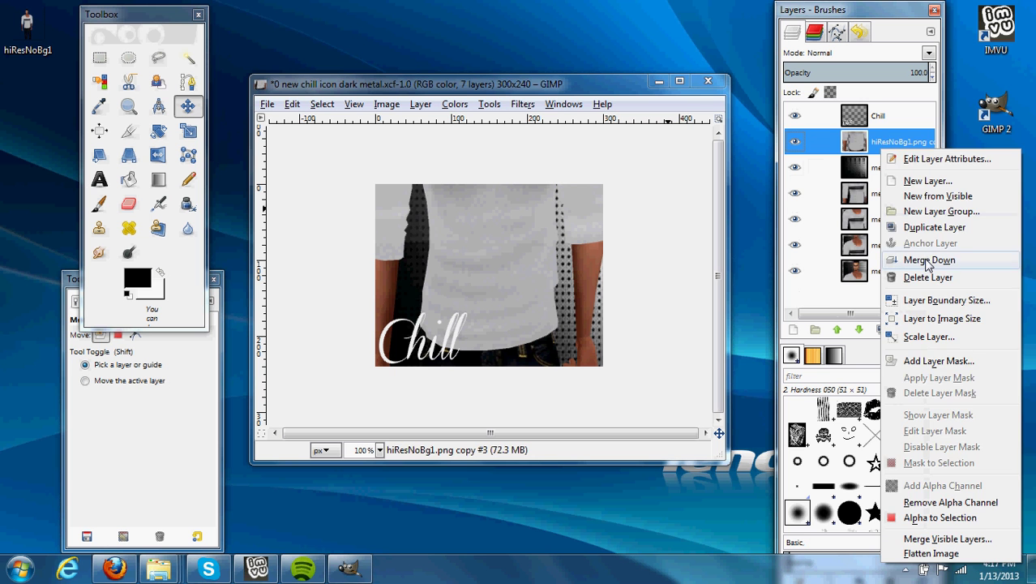
left_click(928, 260)
- Duplicate the Chill text layer and place each copy above a separate metal frame layer
left_click(856, 122)
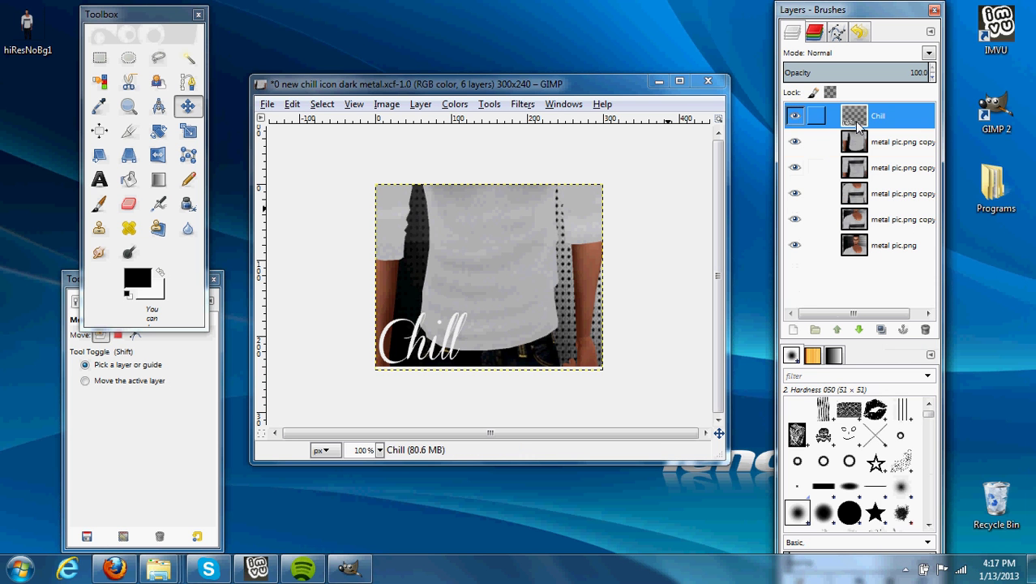
left_click(882, 329)
left_click(882, 329)
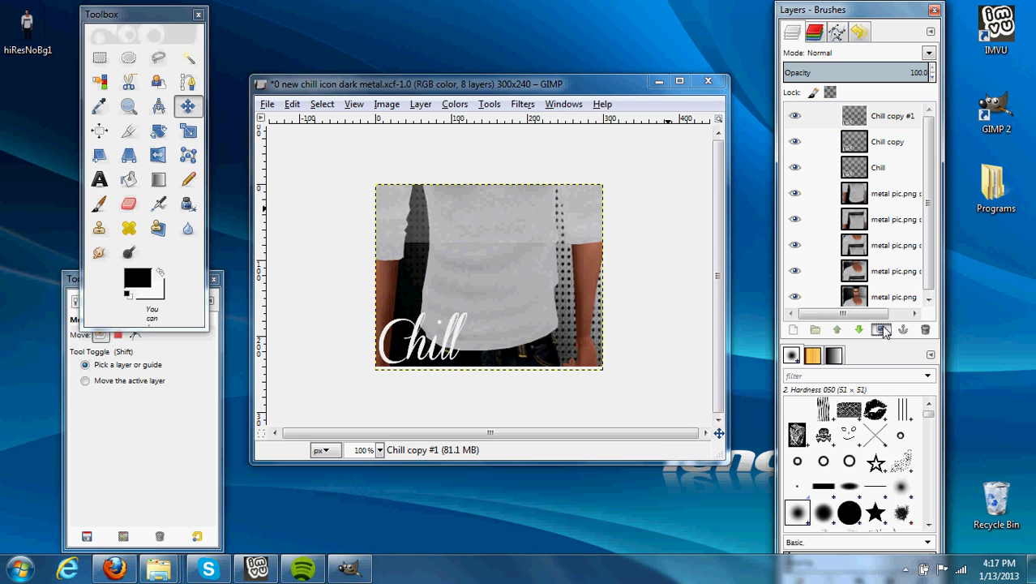
left_click(882, 329)
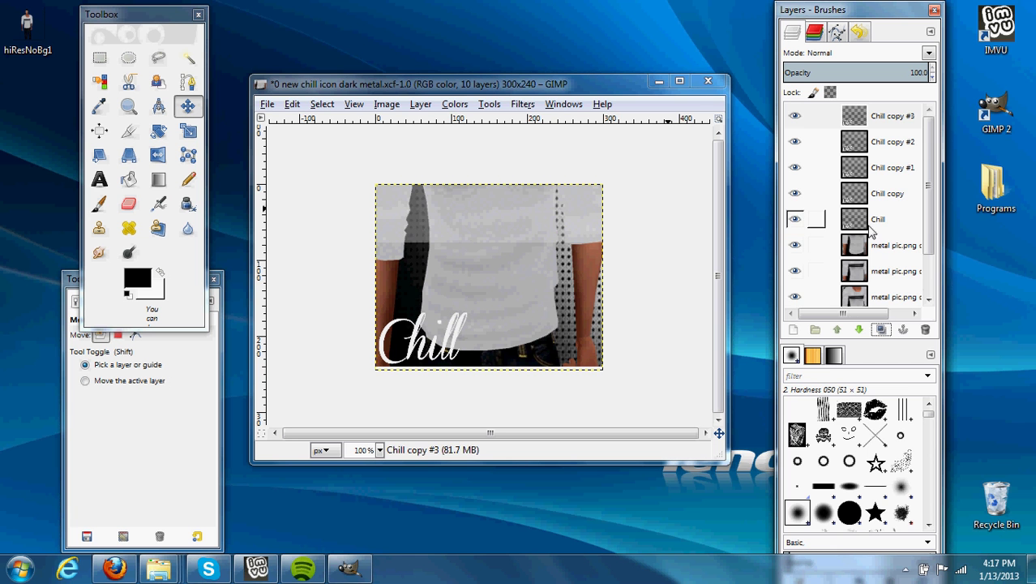
mouse_move(870, 229)
left_mouse_down()
mouse_move(884, 302)
mouse_move(880, 267)
left_mouse_up()
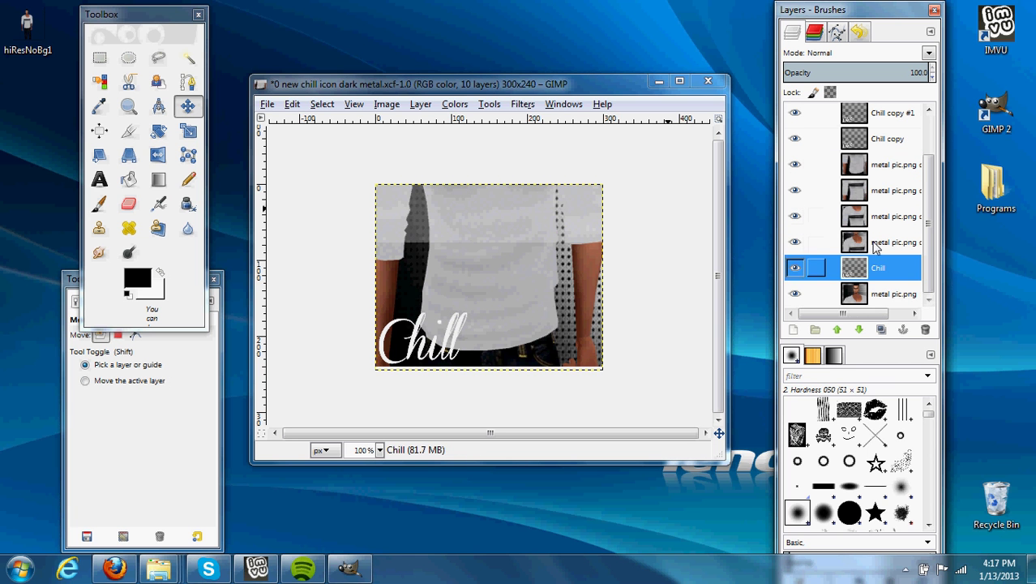
left_click_drag(855, 138, 874, 224)
scroll(925, 162, "up", 2)
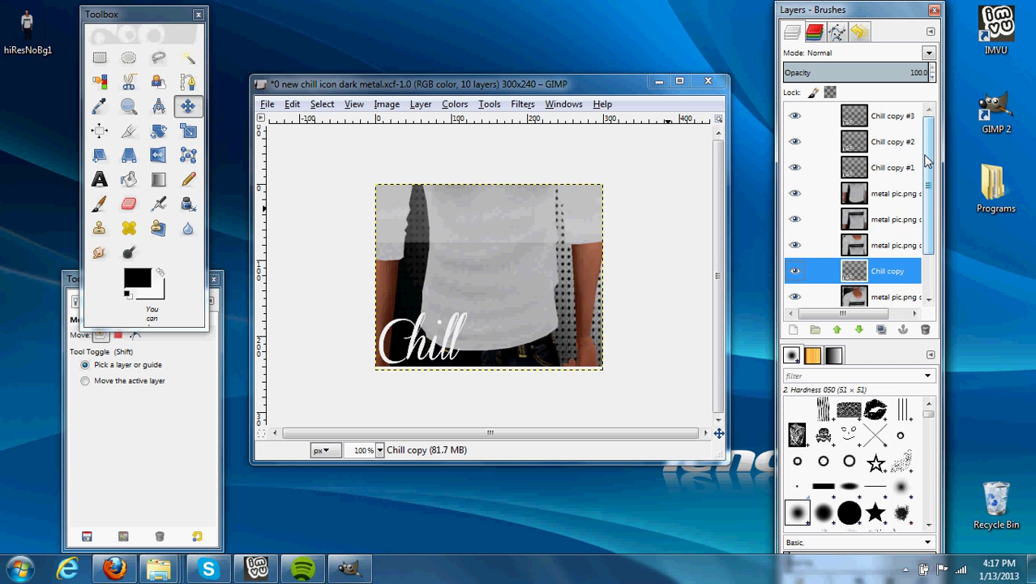
left_click_drag(869, 169, 877, 229)
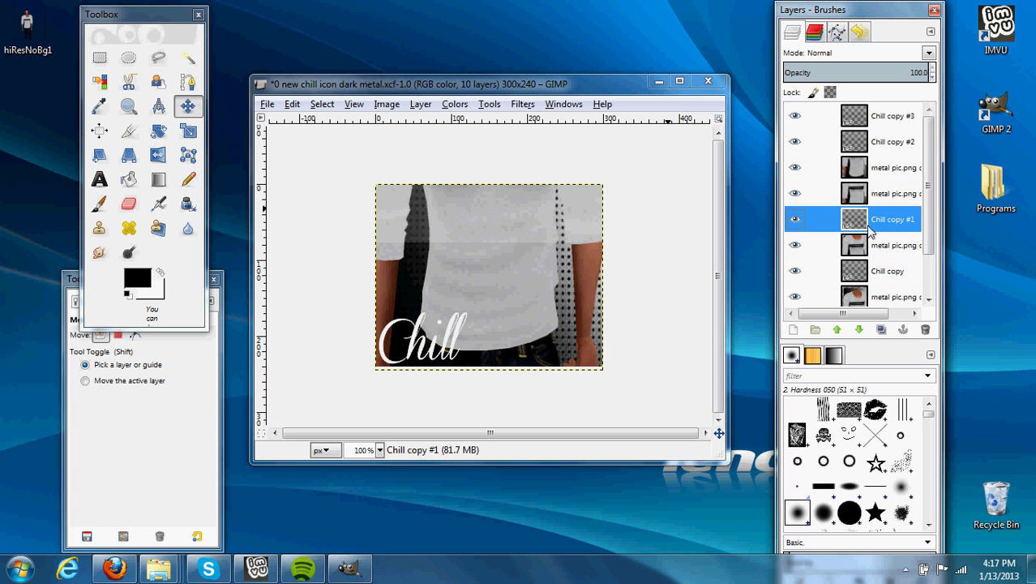
left_click_drag(855, 142, 866, 201)
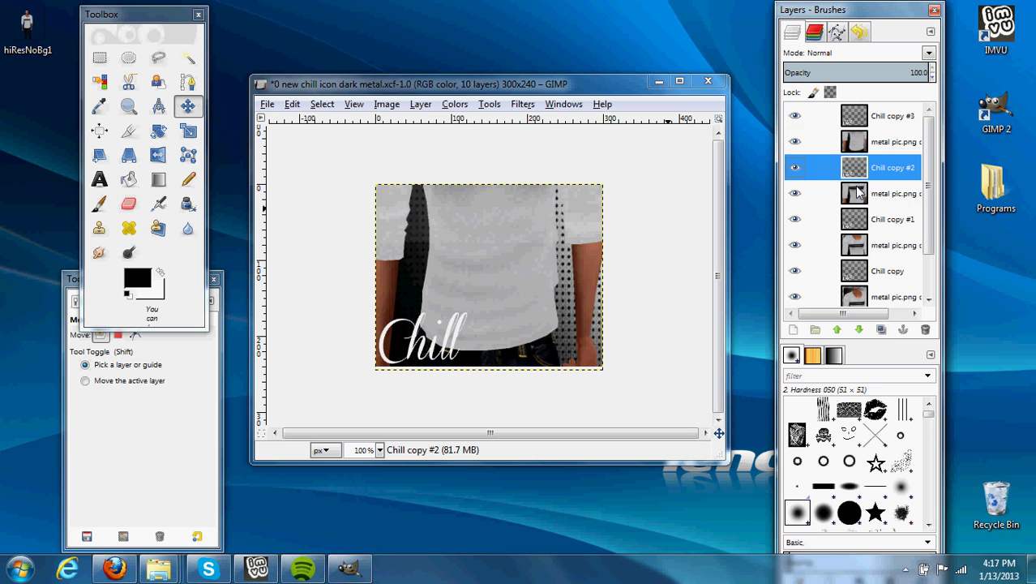
- Merge Chill copies #3, #2 and #1 down into their frames
left_click(857, 116)
right_click(858, 116)
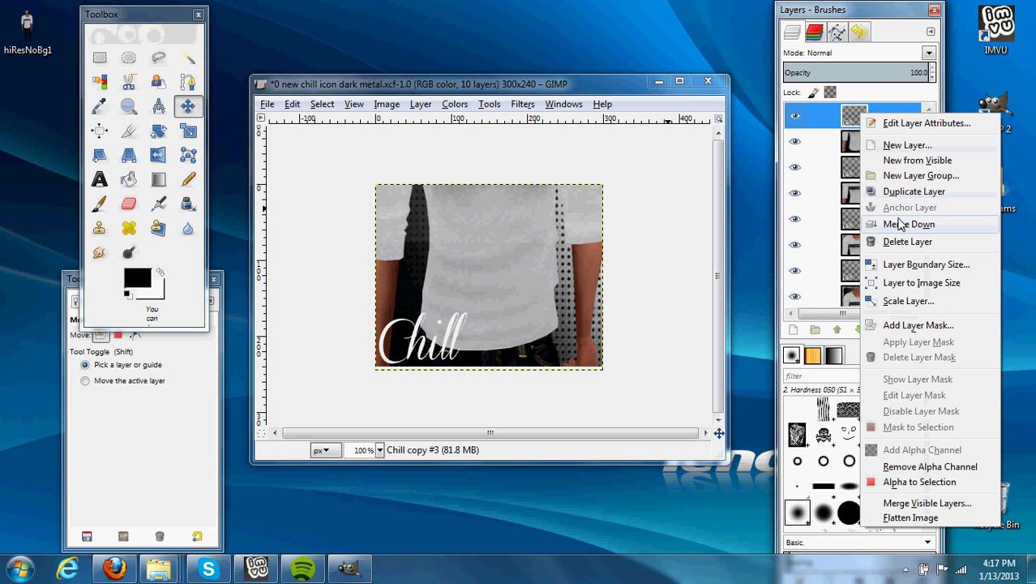
left_click(900, 223)
left_click(877, 146)
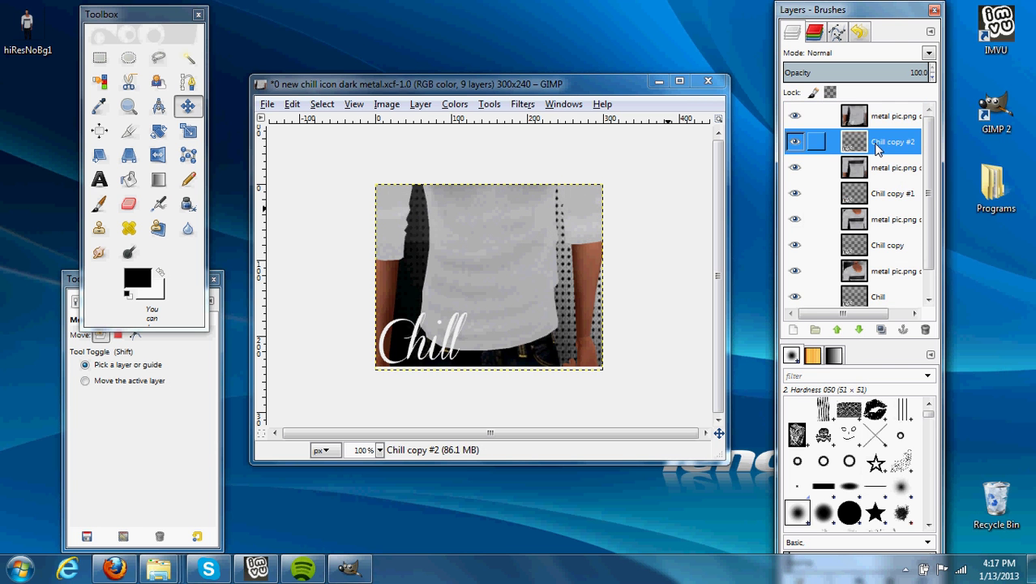
right_click(877, 146)
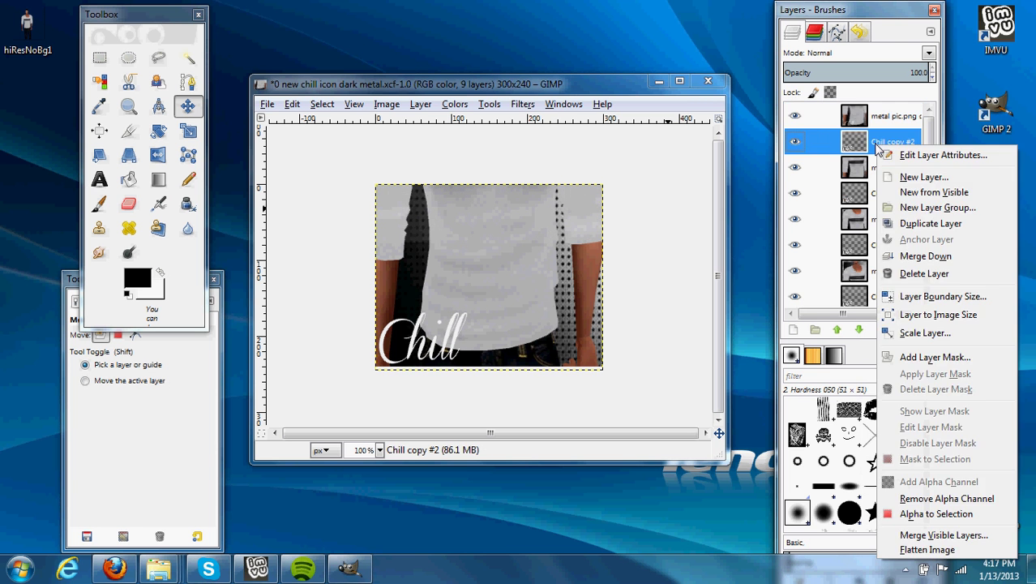
left_click(916, 258)
left_click(875, 167)
right_click(876, 168)
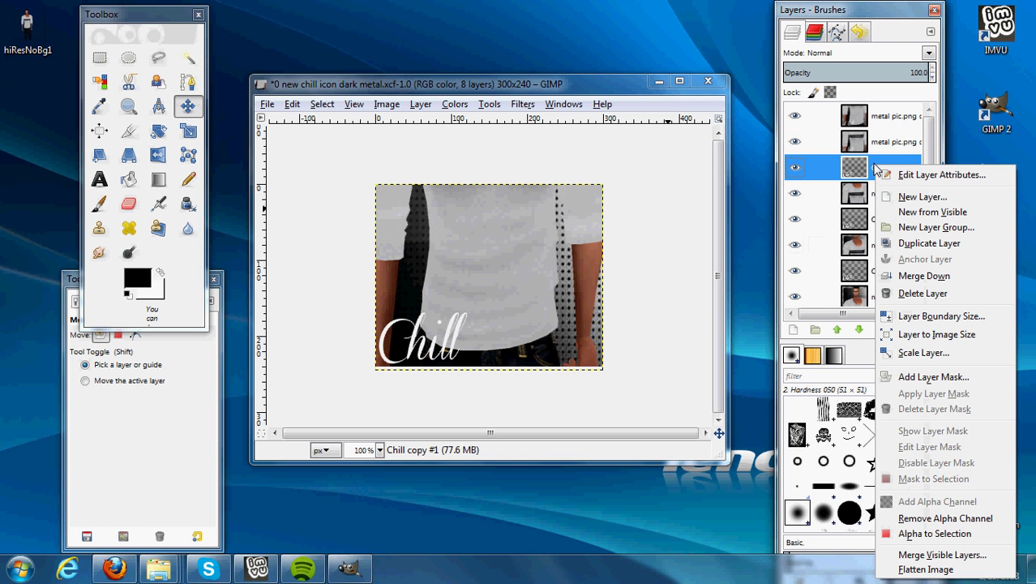
left_click(920, 279)
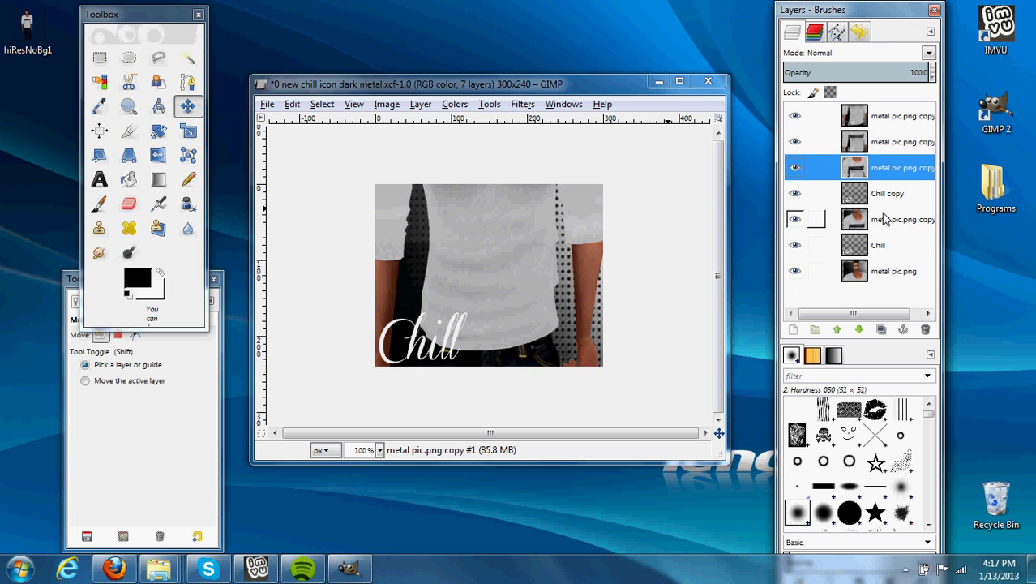
- Merge Chill copy and the original Chill layer down into the frames, leaving five layers
left_click(871, 198)
right_click(871, 199)
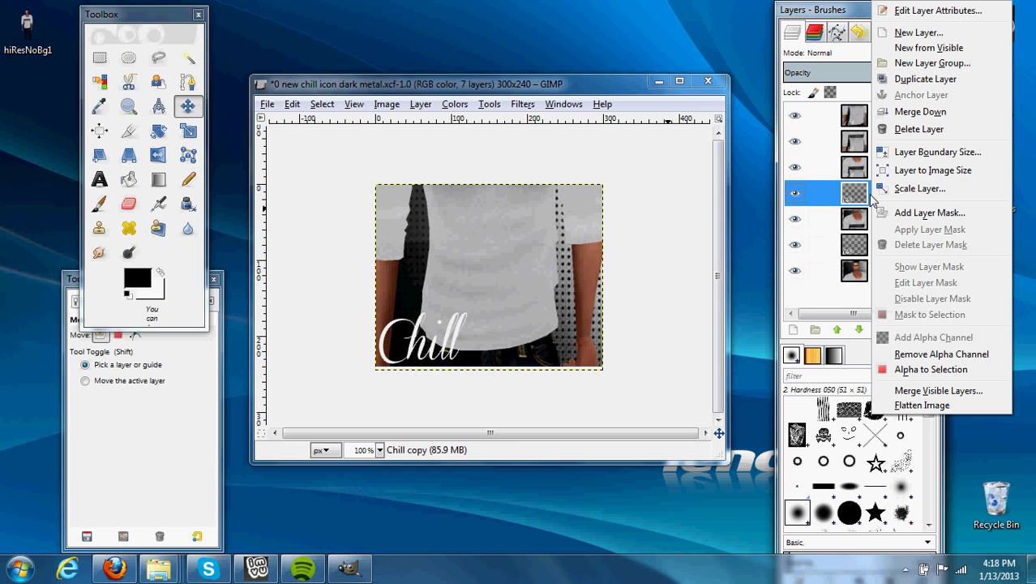
left_click(942, 115)
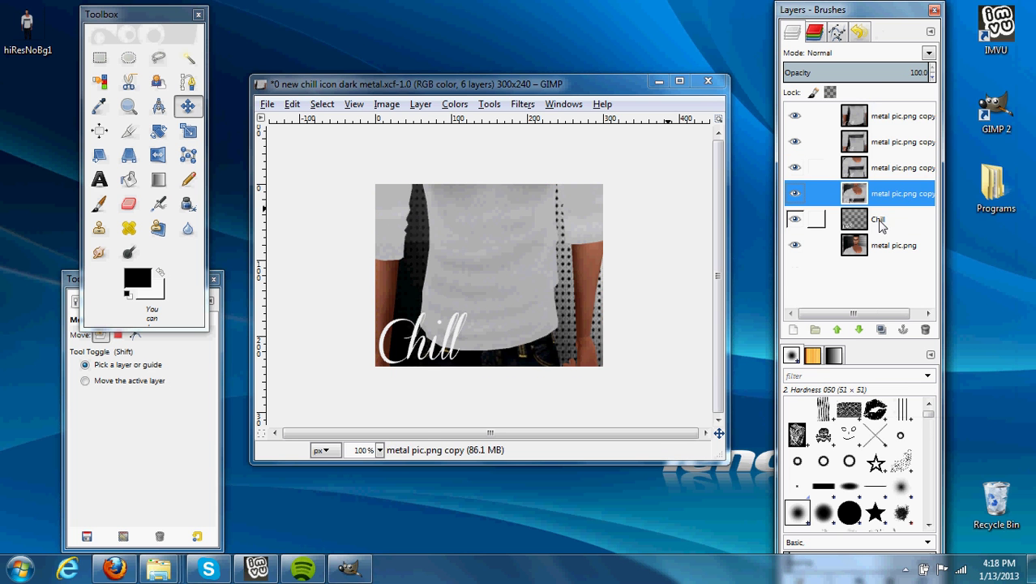
left_click(880, 219)
right_click(879, 219)
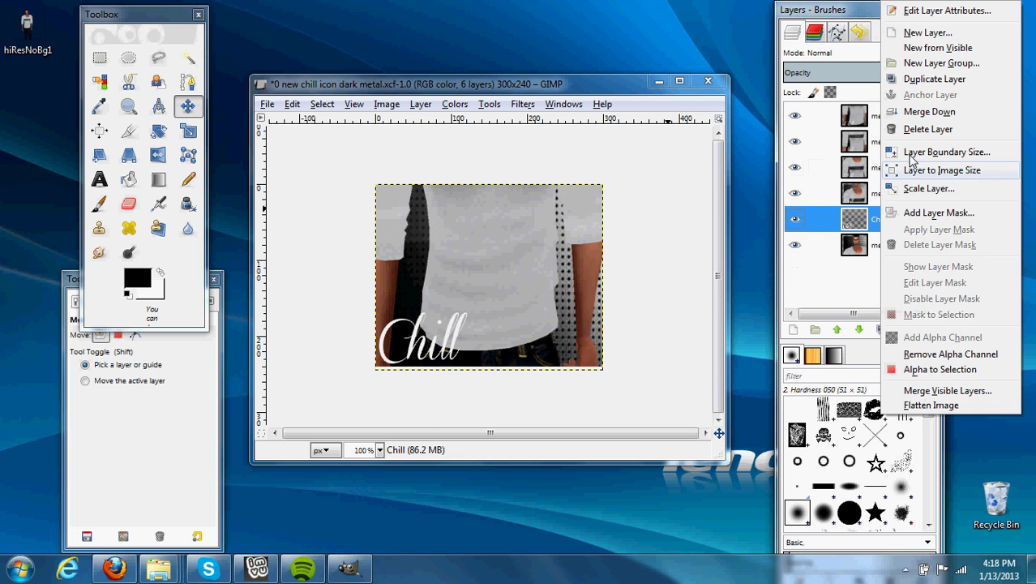
left_click(943, 114)
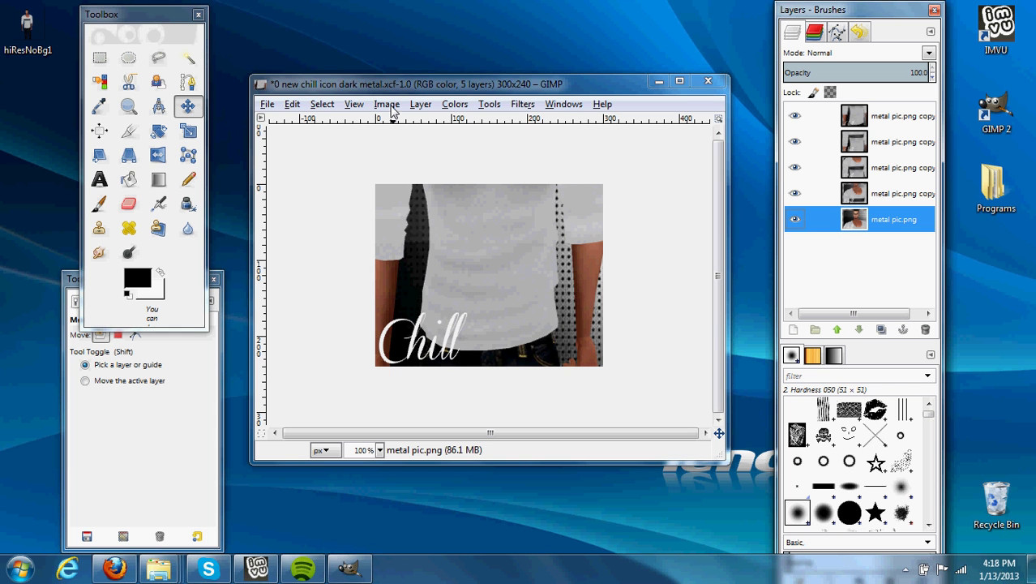
- Scale the image to 100×80 pixels
left_click(390, 105)
left_click(433, 239)
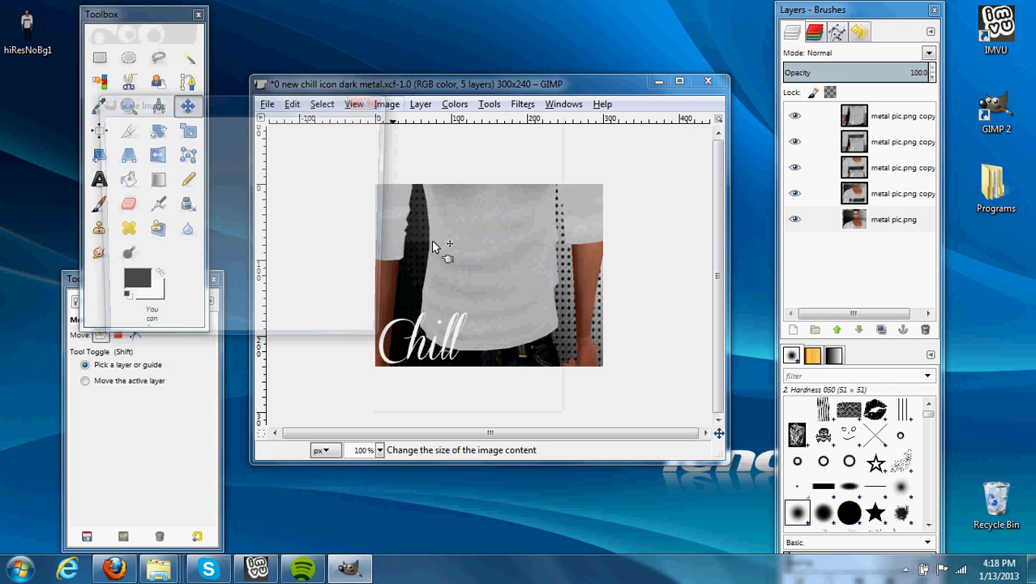
type("100")
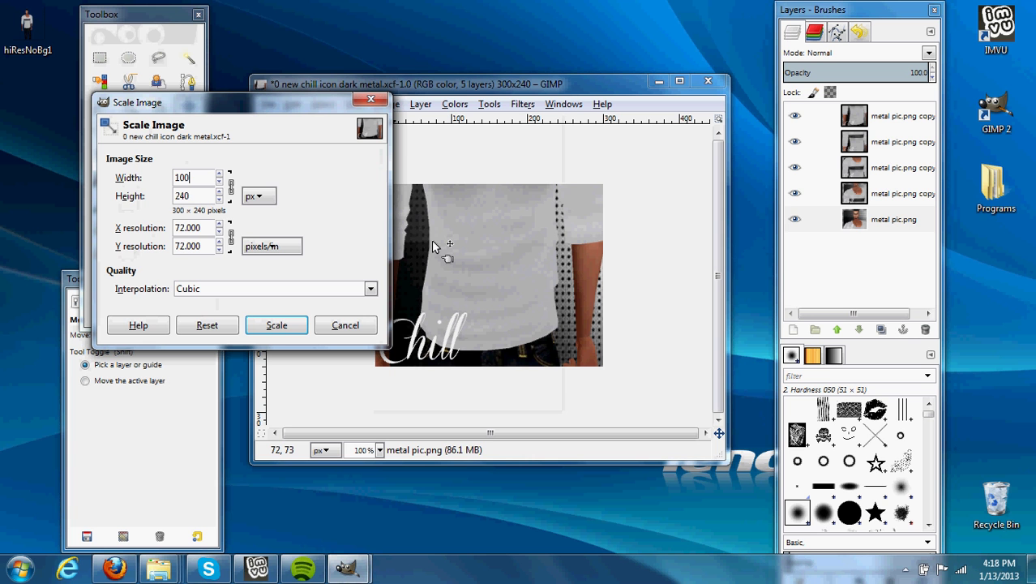
left_click(274, 325)
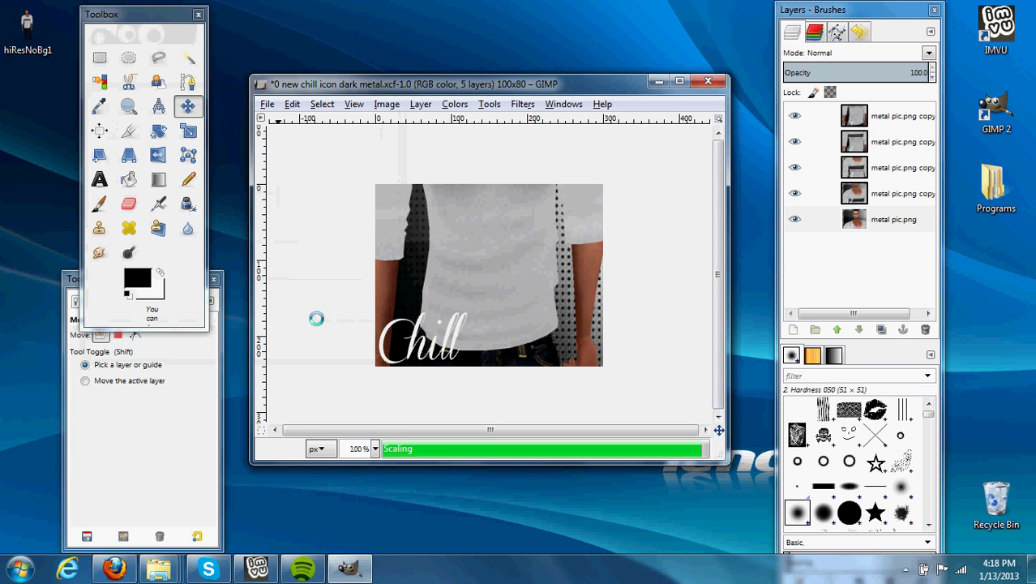
- Run Animation > Optimize (for GIF) and move the new Untitled window aside
left_click(522, 110)
mouse_move(560, 366)
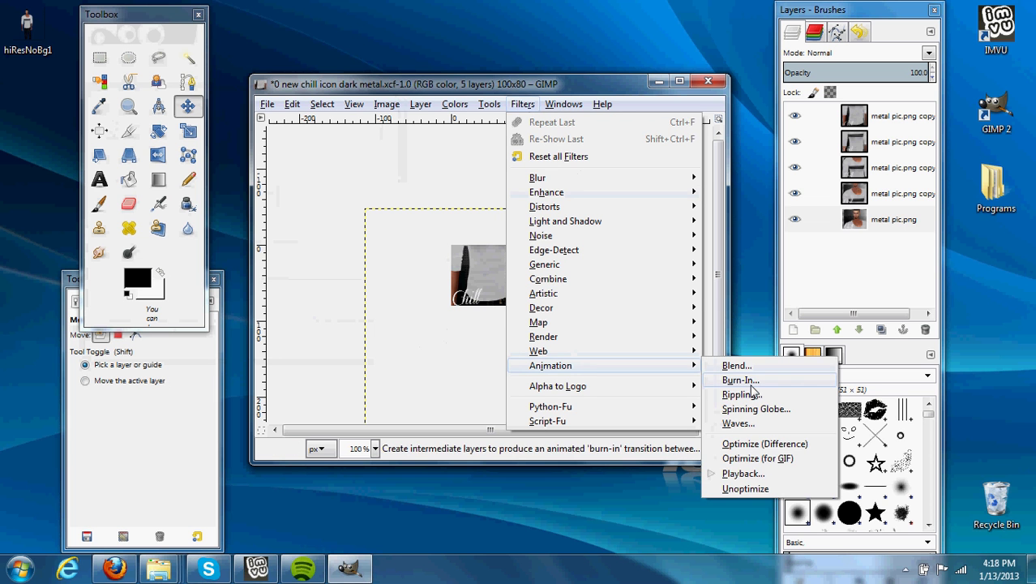
left_click(751, 459)
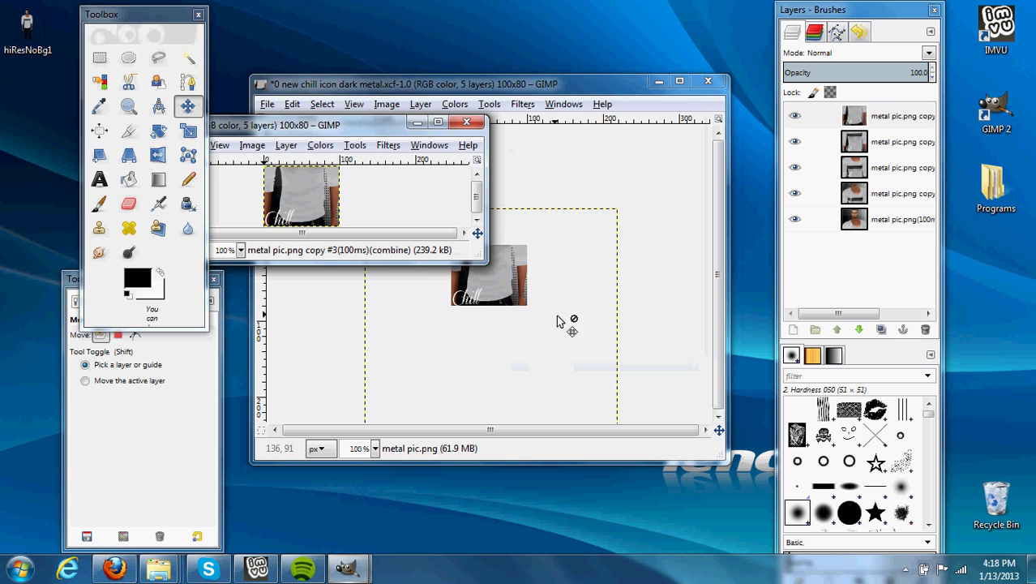
left_click_drag(335, 126, 540, 116)
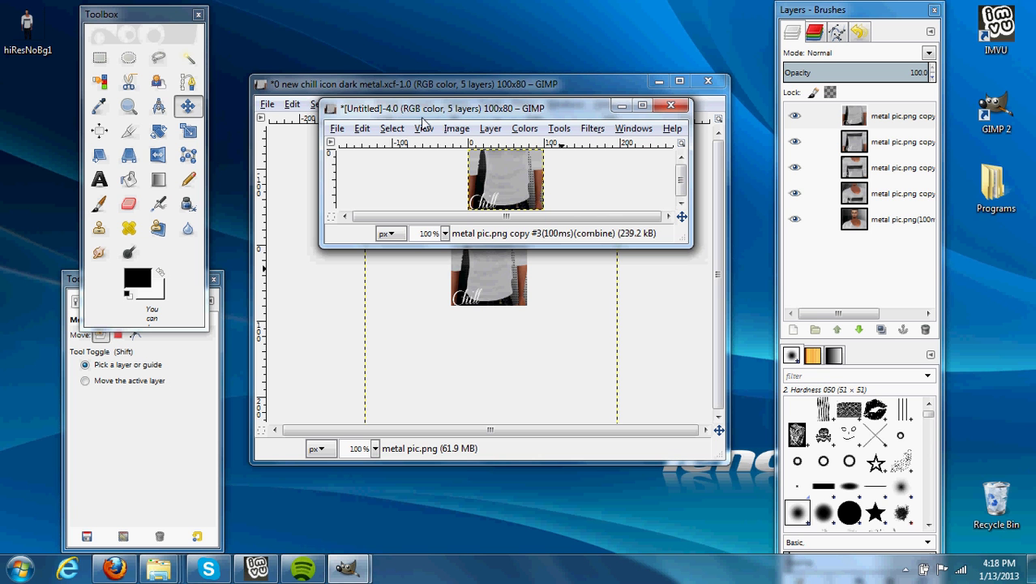
- Export the optimized animation as 'sweater icon.gif' into the Desktop Programs folder
left_click(338, 130)
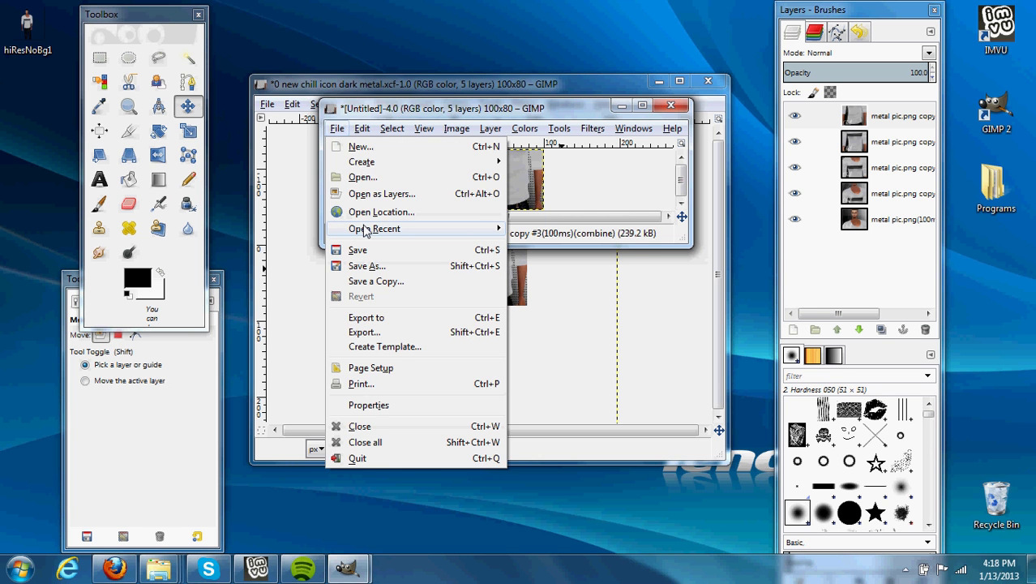
left_click(379, 332)
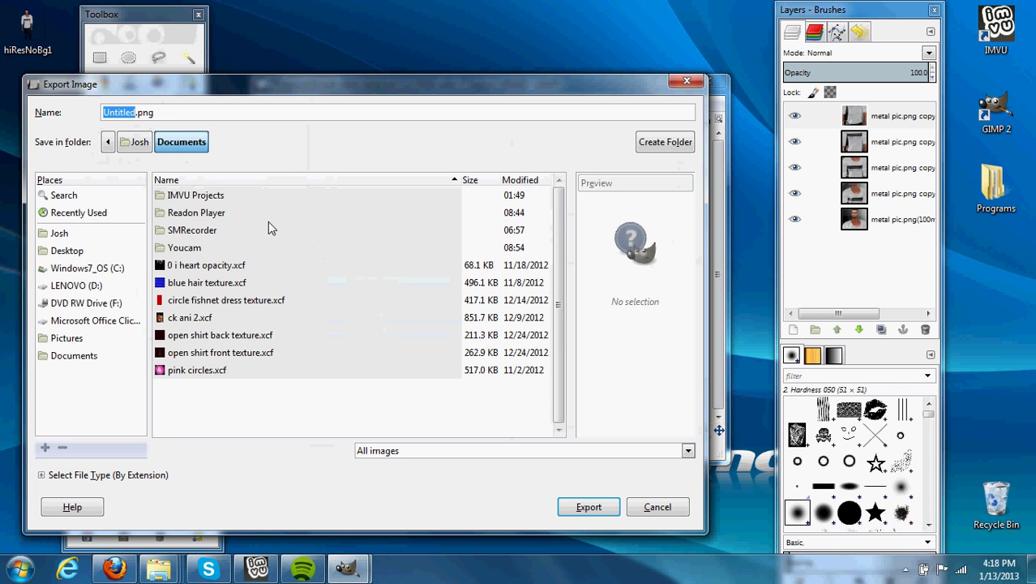
left_click(95, 253)
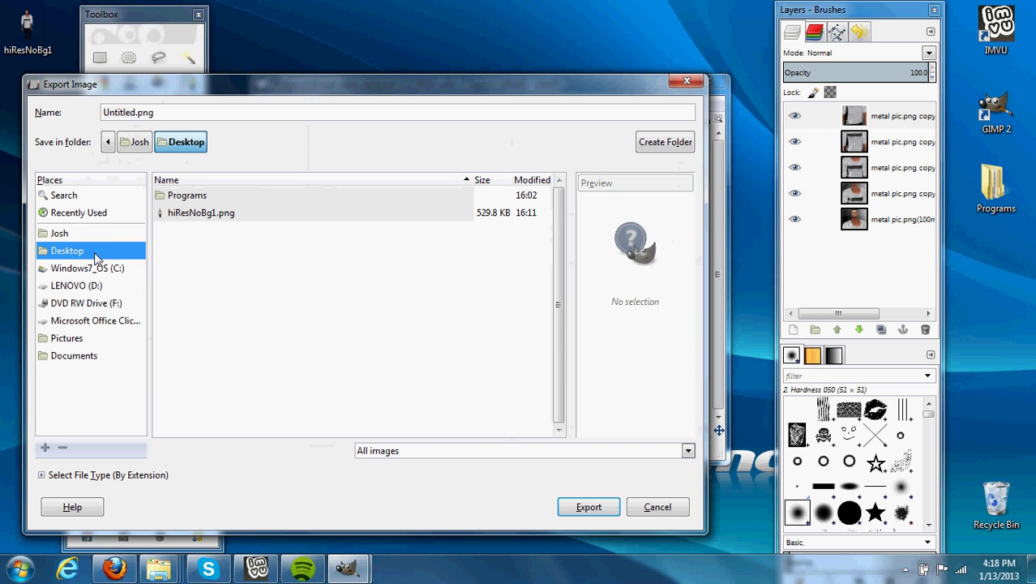
left_click(225, 200)
double_click(225, 199)
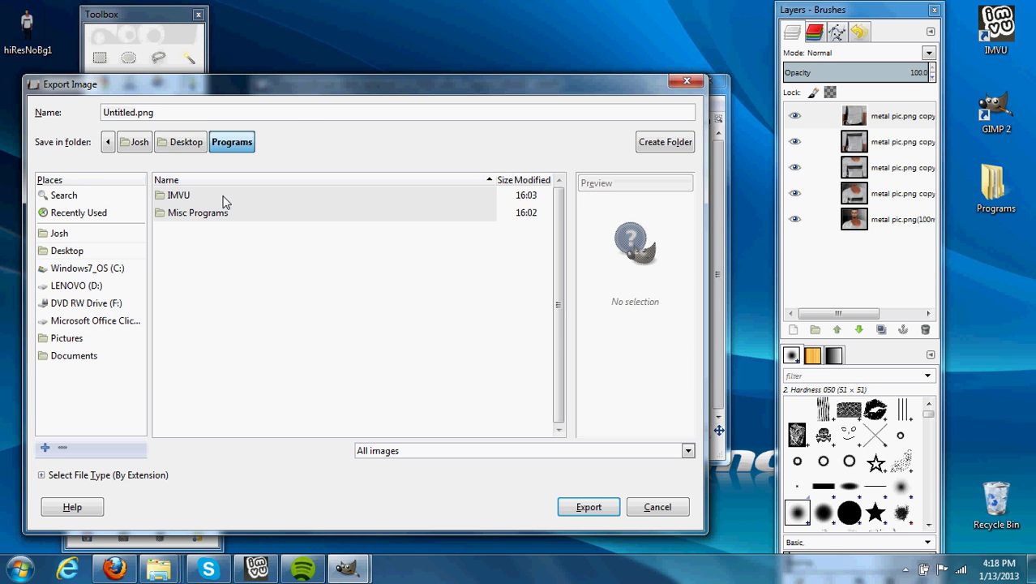
left_click(191, 115)
key("BackSpace")
key("BackSpace")
key("BackSpace")
key("BackSpace")
key("BackSpace")
type("sweater ")
type("icon.gif")
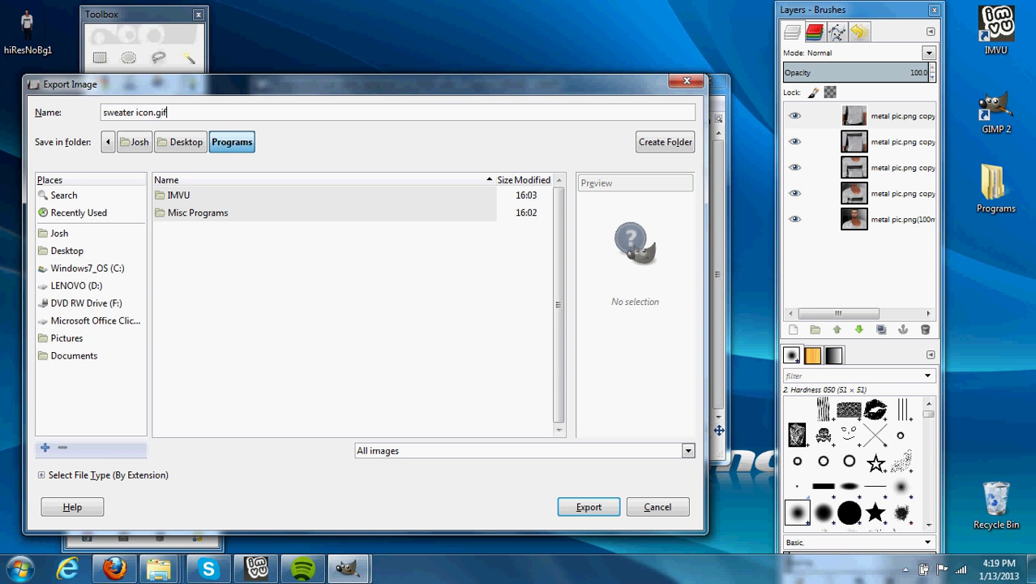
key("Return")
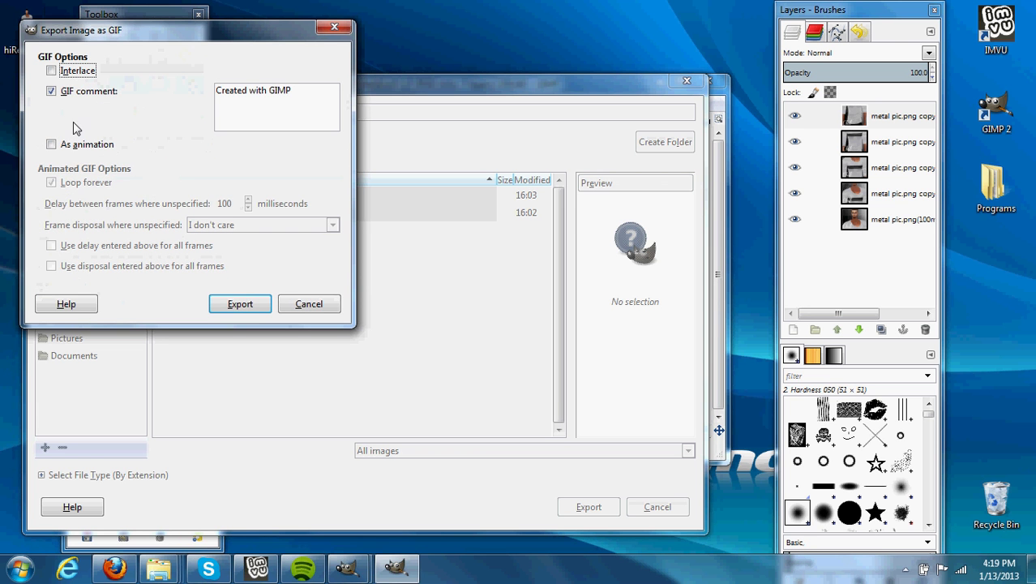
- Export sweater icon.gif as an animation with a 500 ms delay applied to all frames
left_click(52, 145)
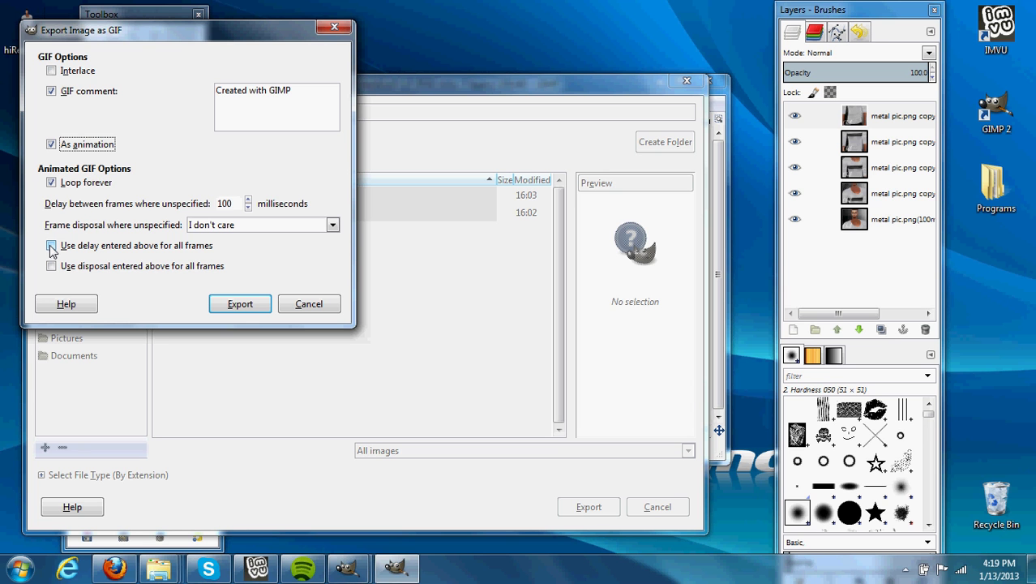
left_click(51, 247)
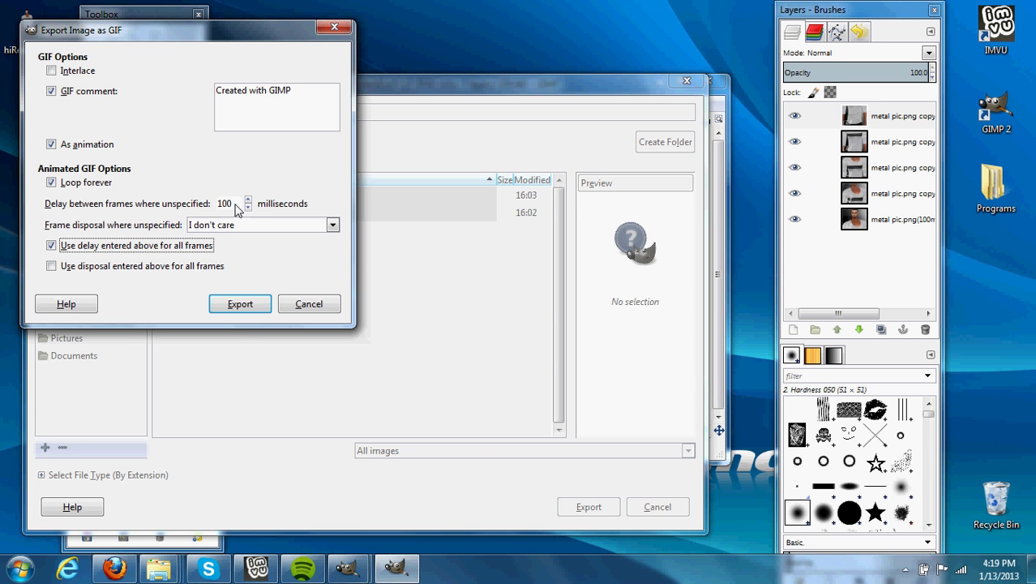
left_click(235, 207)
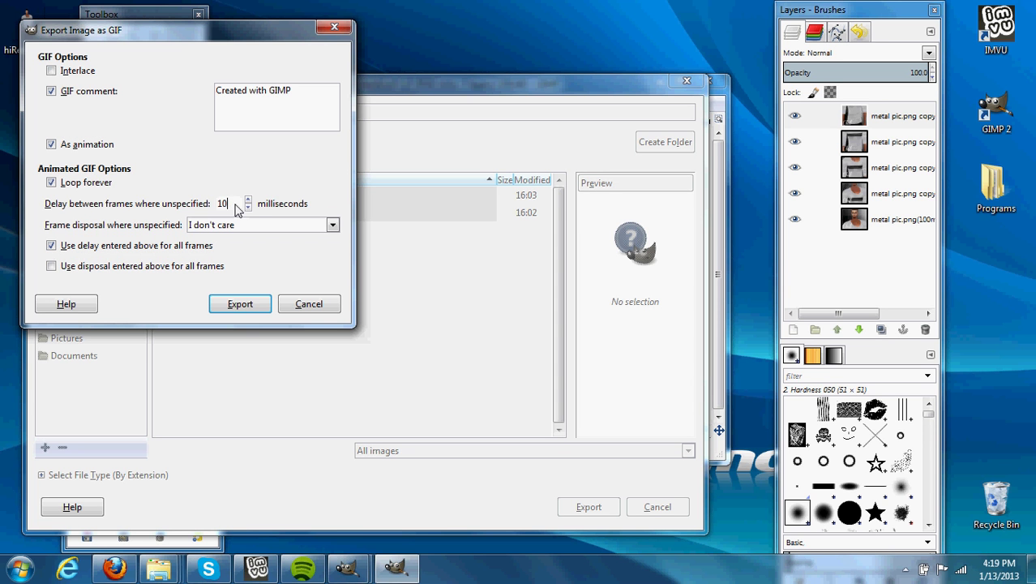
key("BackSpace")
key("BackSpace")
type("500")
left_click(254, 303)
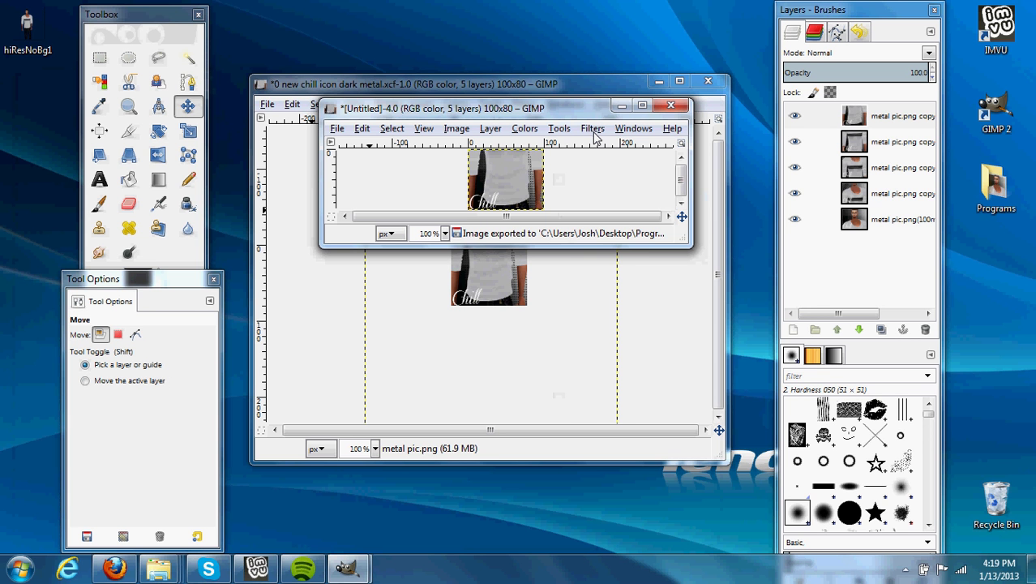
- Play the five-frame Untitled copy in the Filters > Animation > Playback window
left_click(593, 130)
mouse_move(620, 403)
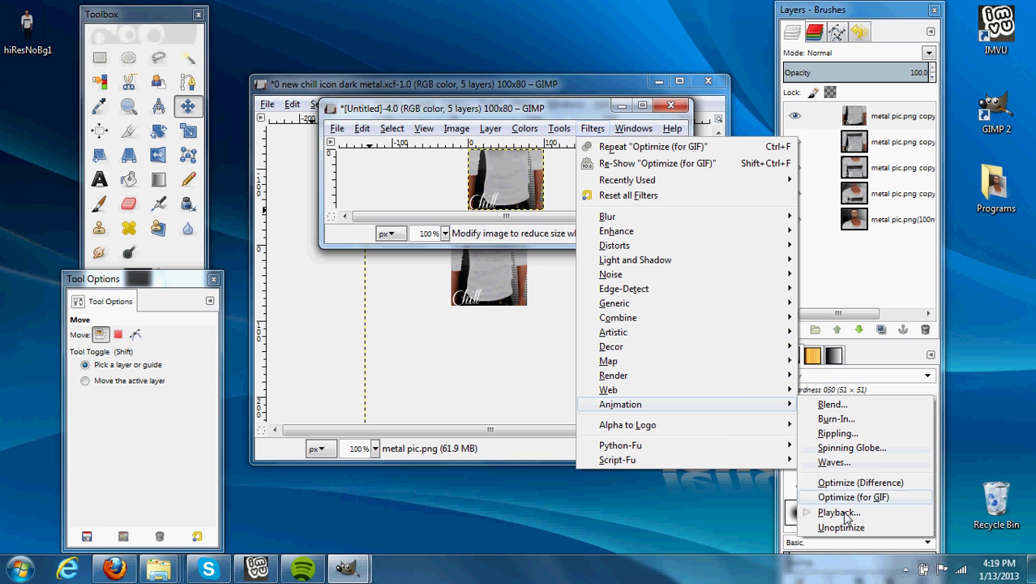
left_click(839, 512)
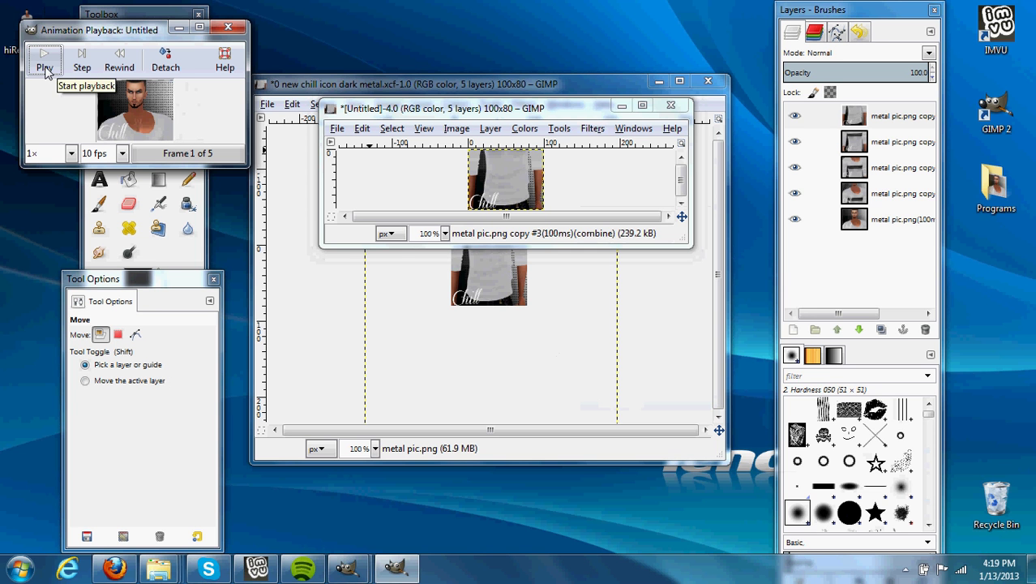
left_click(44, 69)
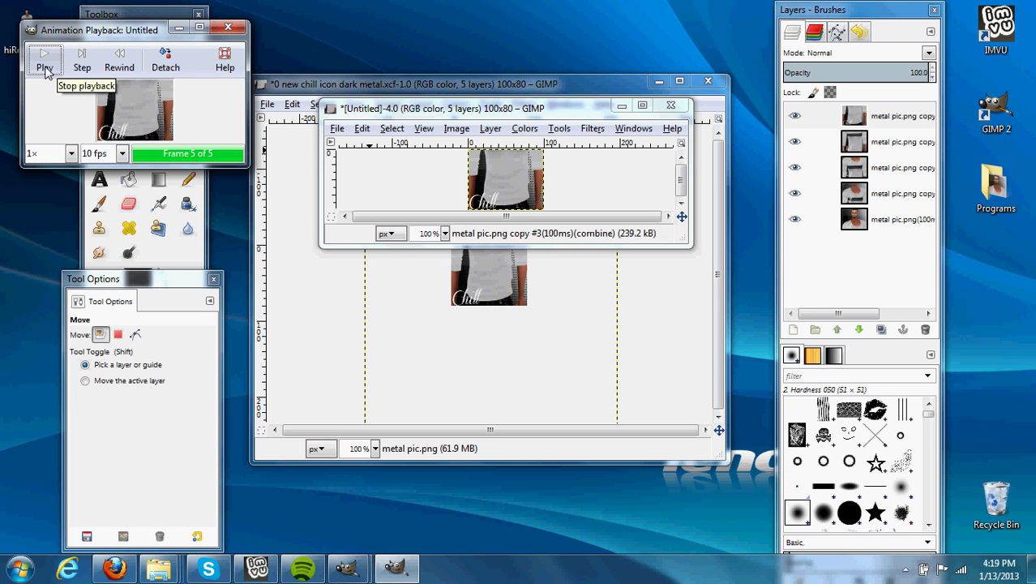